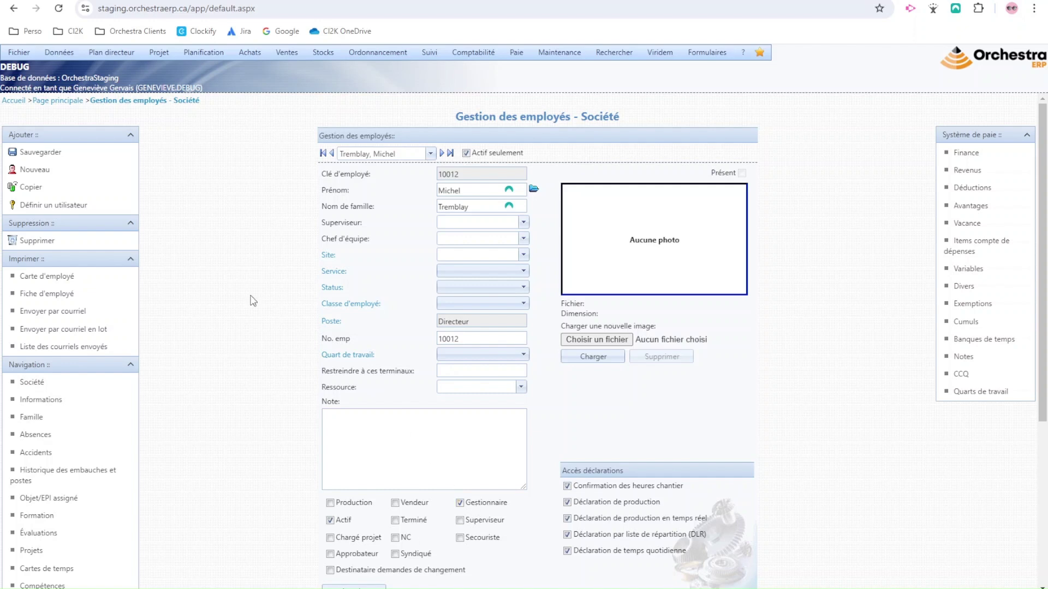
Save the employee record and assign that employee as Responsable du compte for revenue account 3000 in the chart of accounts
left_click(82, 157)
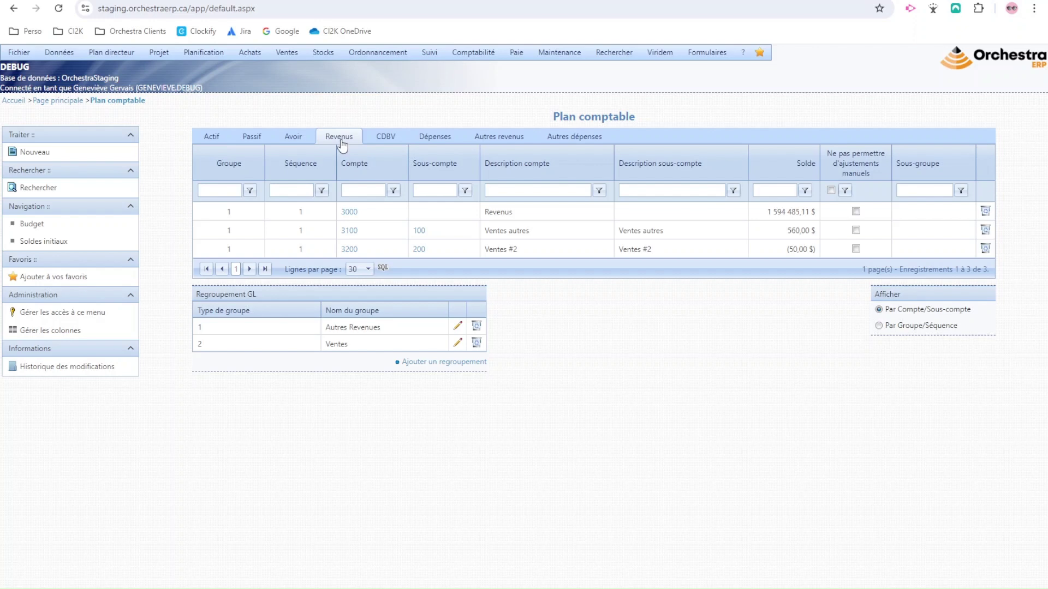
left_click(349, 213)
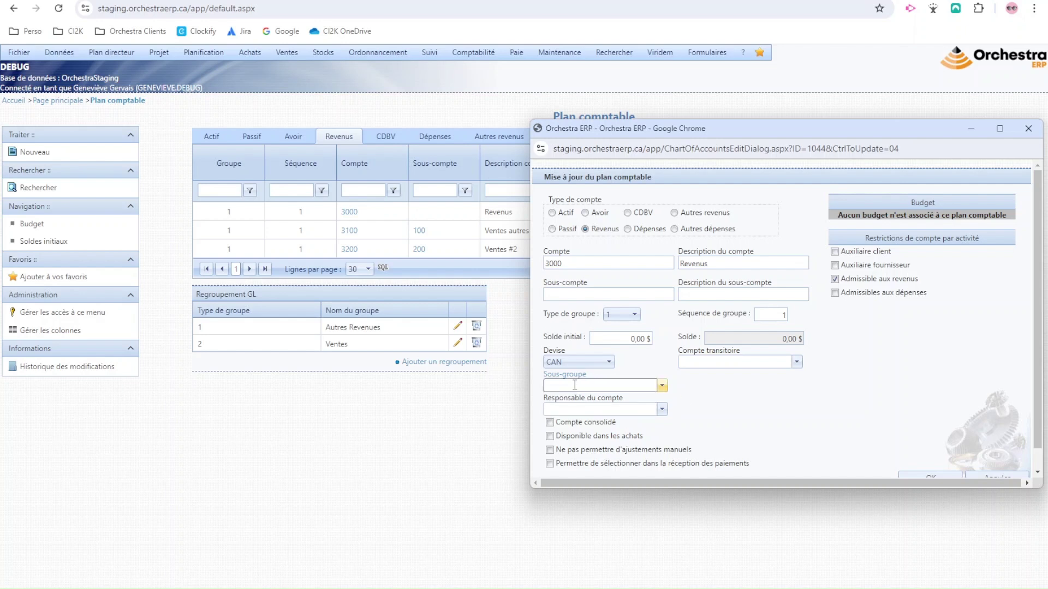
left_click(575, 410)
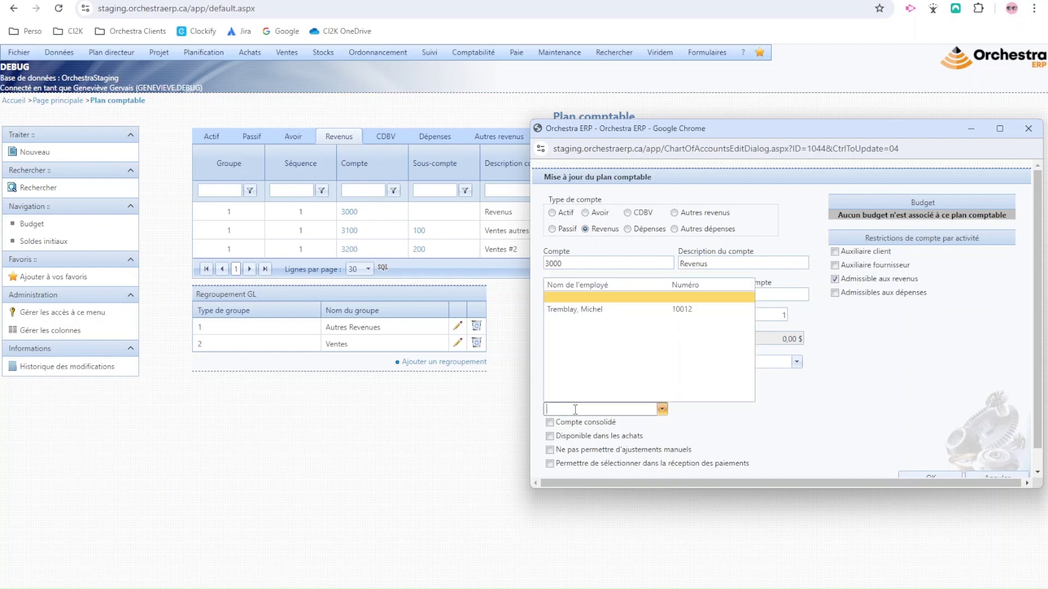
left_click(589, 309)
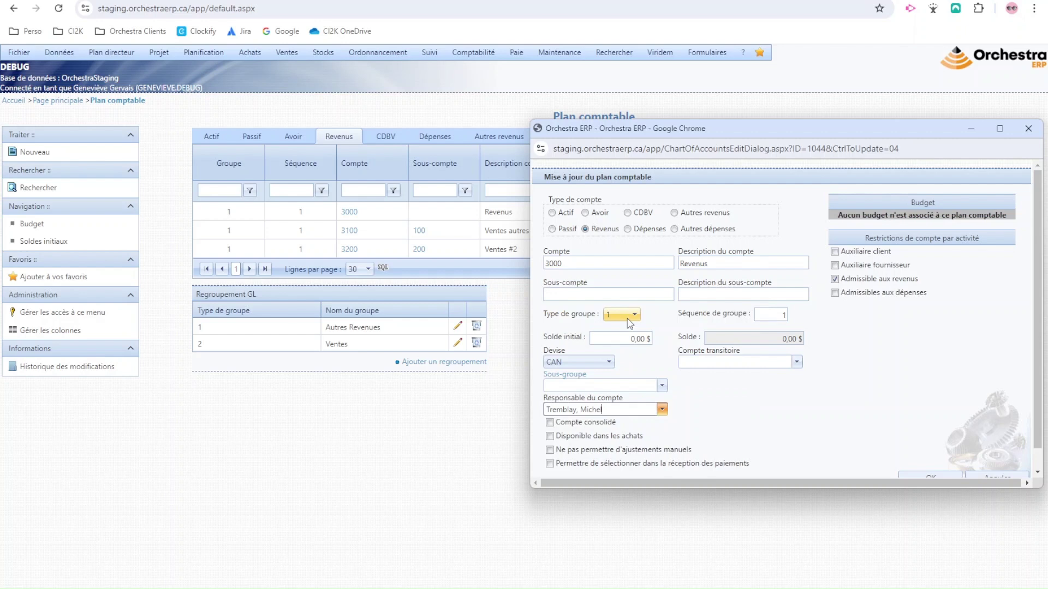
left_click(921, 472)
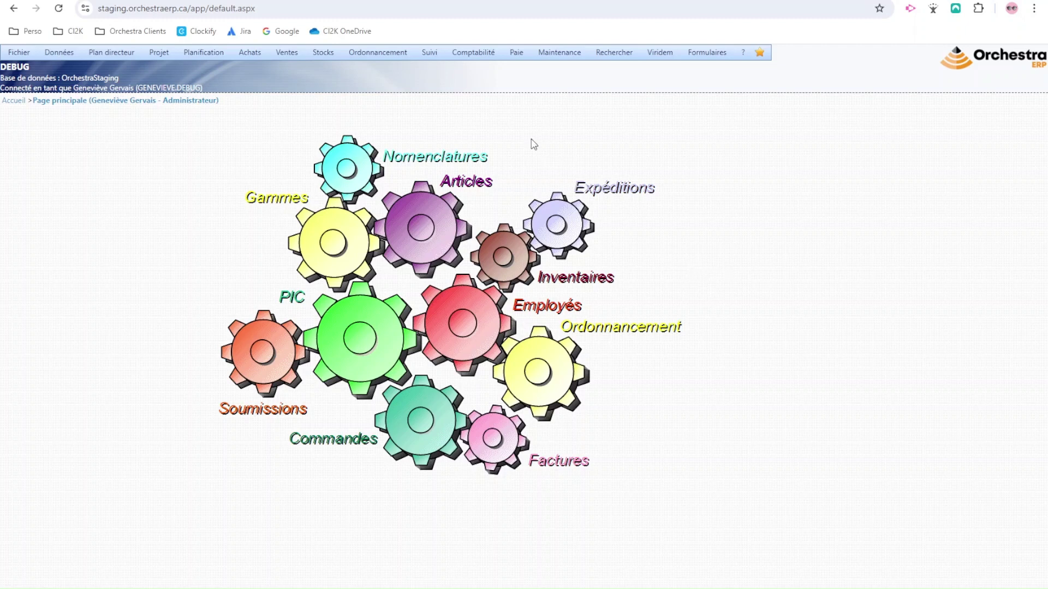
Open the accounting Budget page and start creating a new budget
left_click(477, 55)
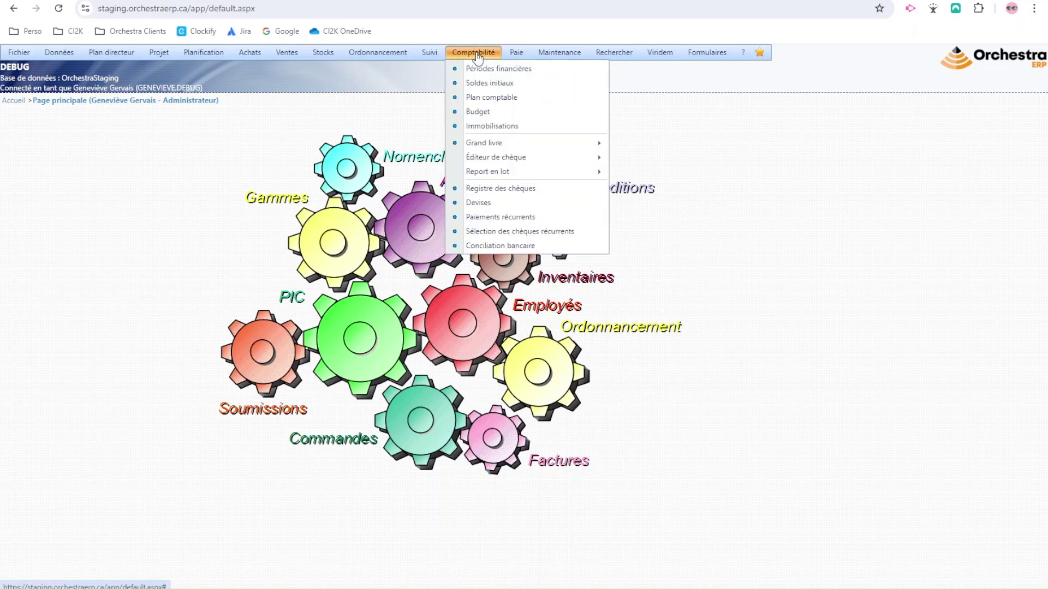
left_click(485, 112)
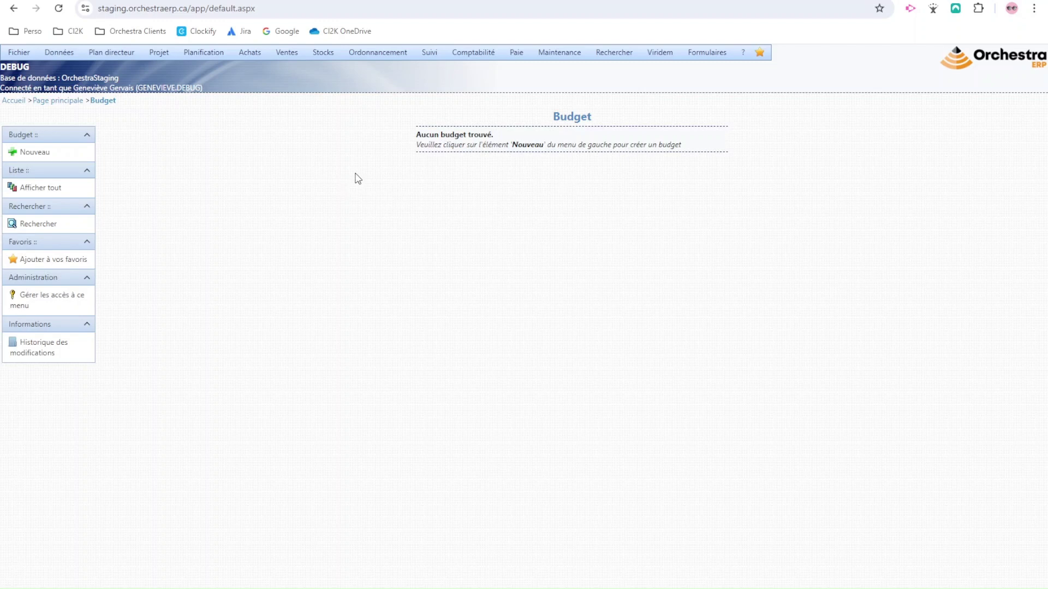
left_click(57, 157)
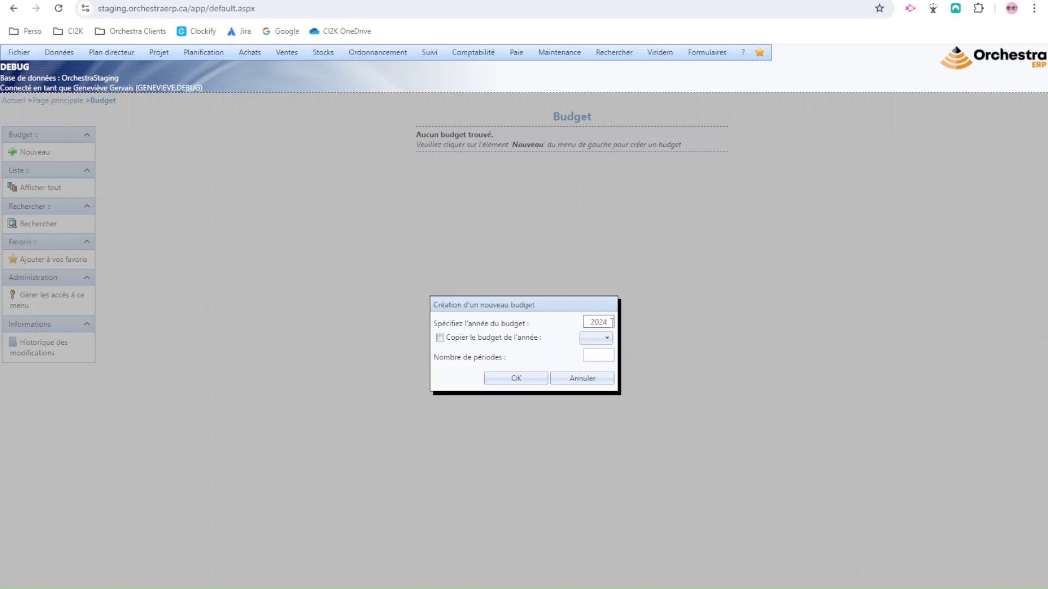
left_click(448, 339)
left_click(600, 338)
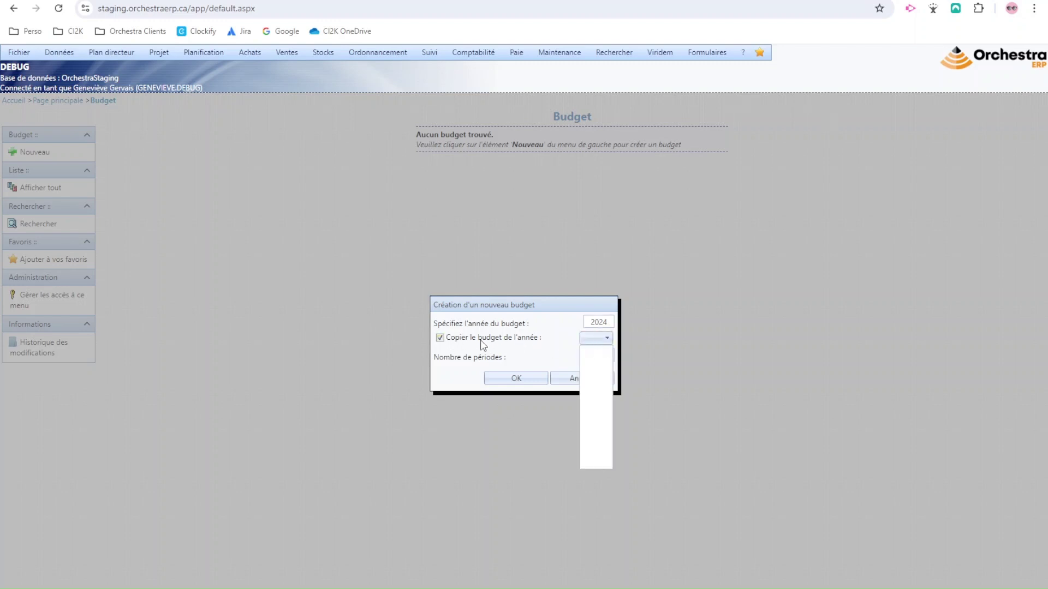
left_click(440, 338)
Set the number of periods to 12 and create the 2024 budget
left_click(597, 356)
type("12")
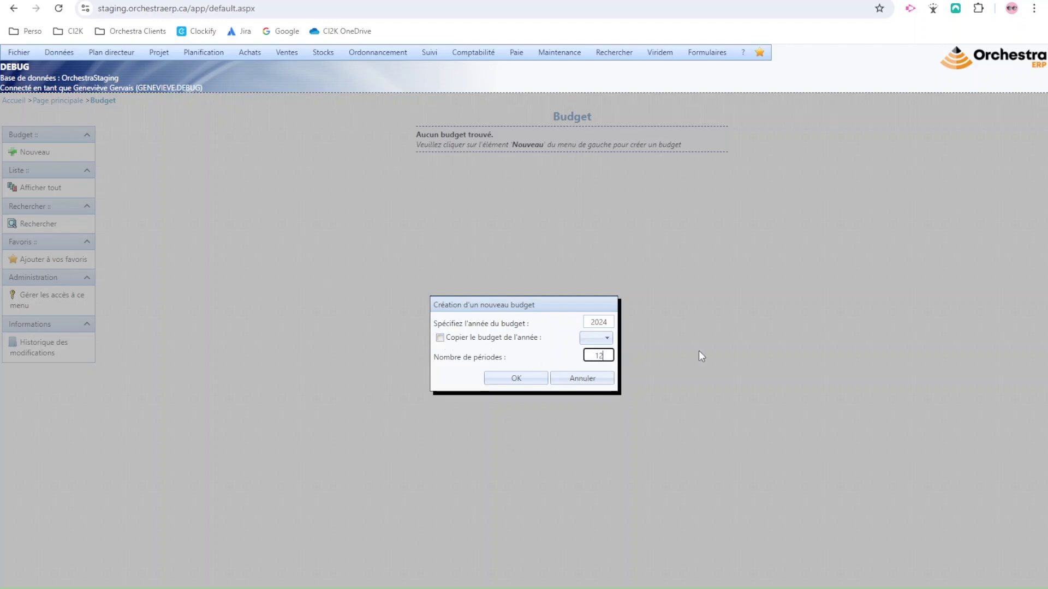
left_click(508, 383)
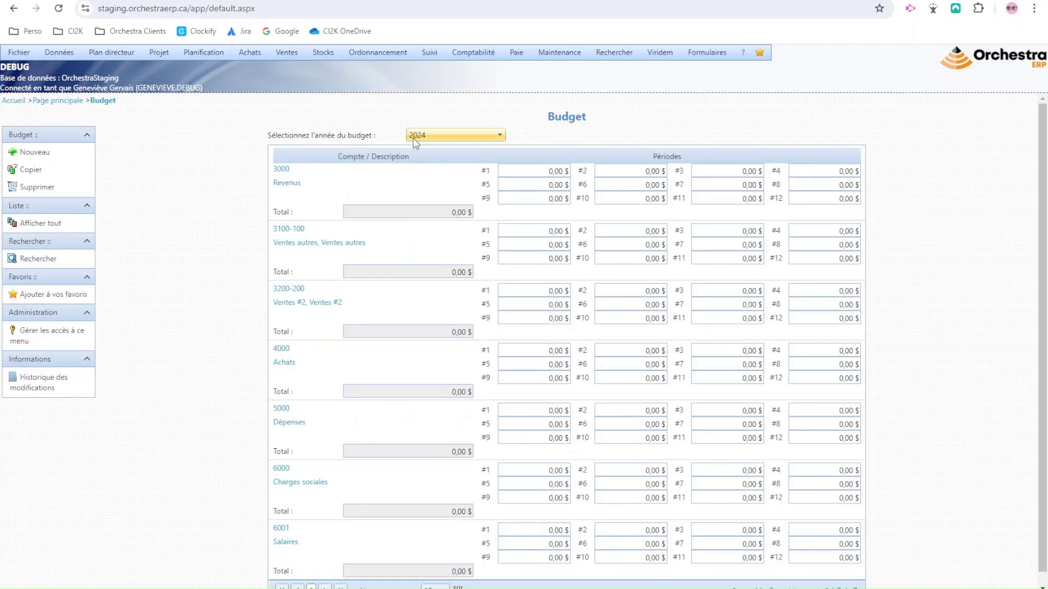
In the 2024 budget, enter 100 000 $ for period 1 of account 3000 Revenus
left_click(414, 141)
left_click(391, 112)
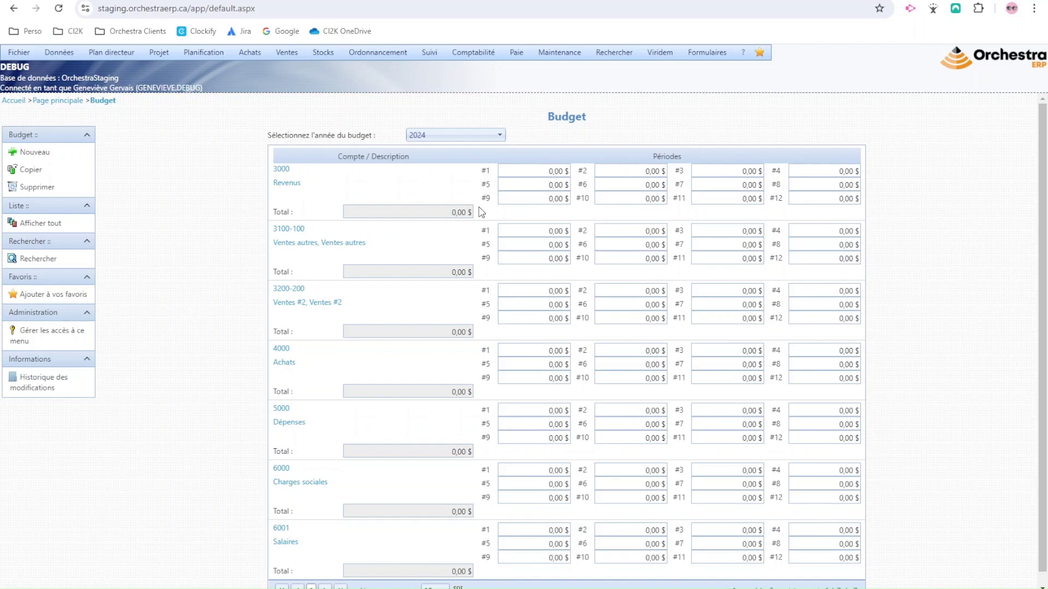
left_click(537, 169)
type("100 000")
left_click(568, 147)
left_click(562, 186)
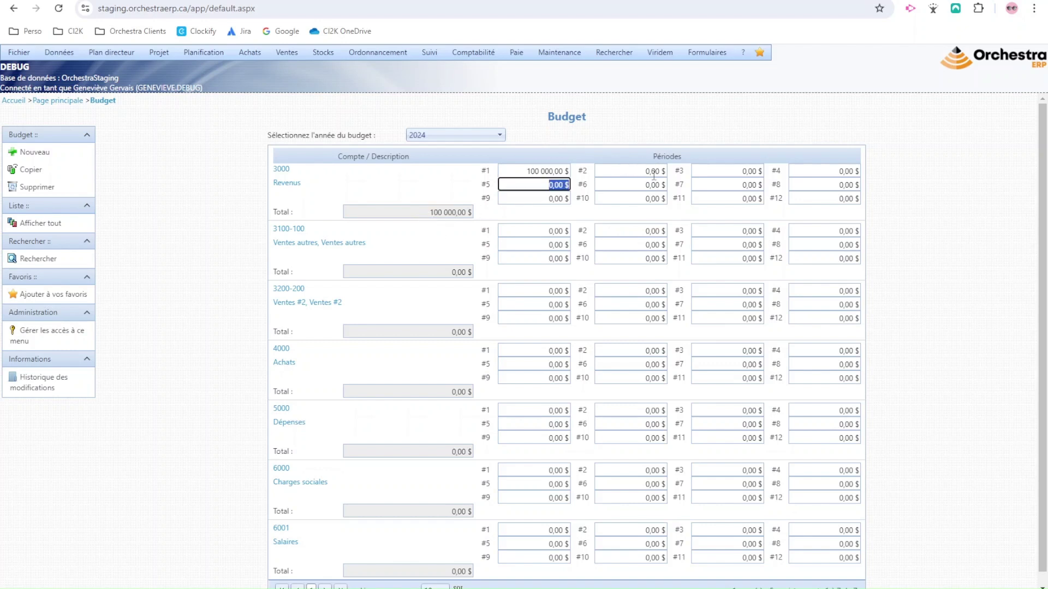
Enter 1 000 000 $ for both period 8 and period 7 of account 3000 Revenus
left_click(834, 193)
left_click(833, 186)
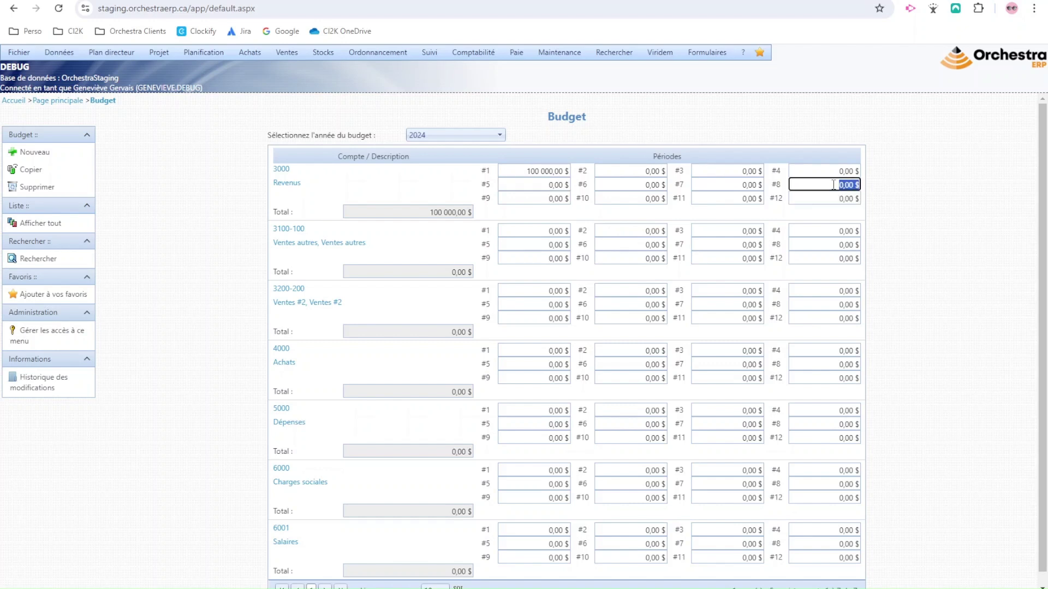
type("1 000 000")
left_click(716, 184)
type("2")
type("00000")
left_click(686, 146)
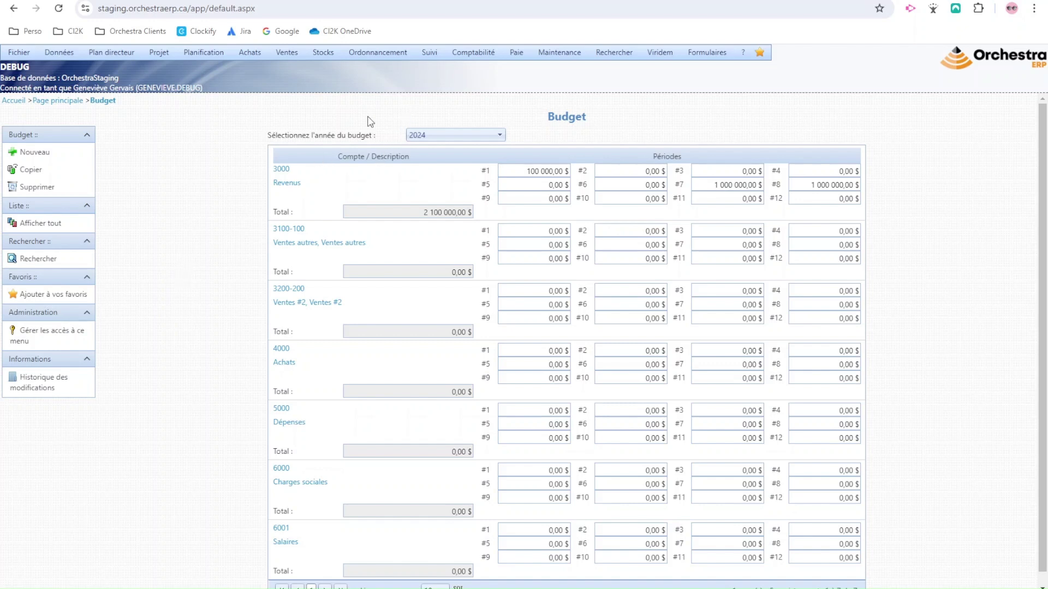
Open revenue account 3000 from the chart of accounts and check which budget years it offers
left_click(468, 53)
left_click(468, 103)
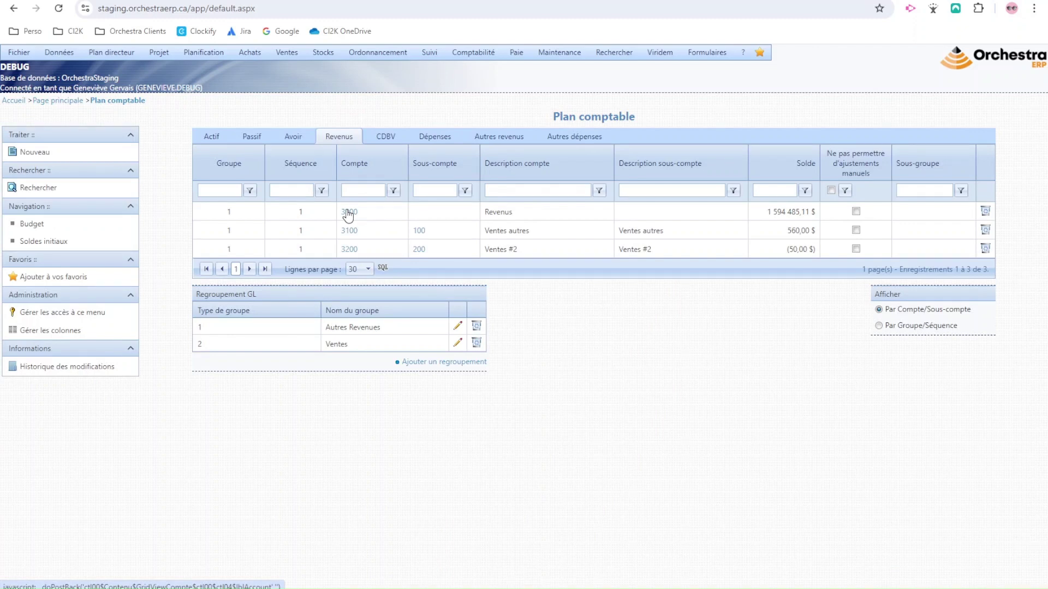
left_click(348, 213)
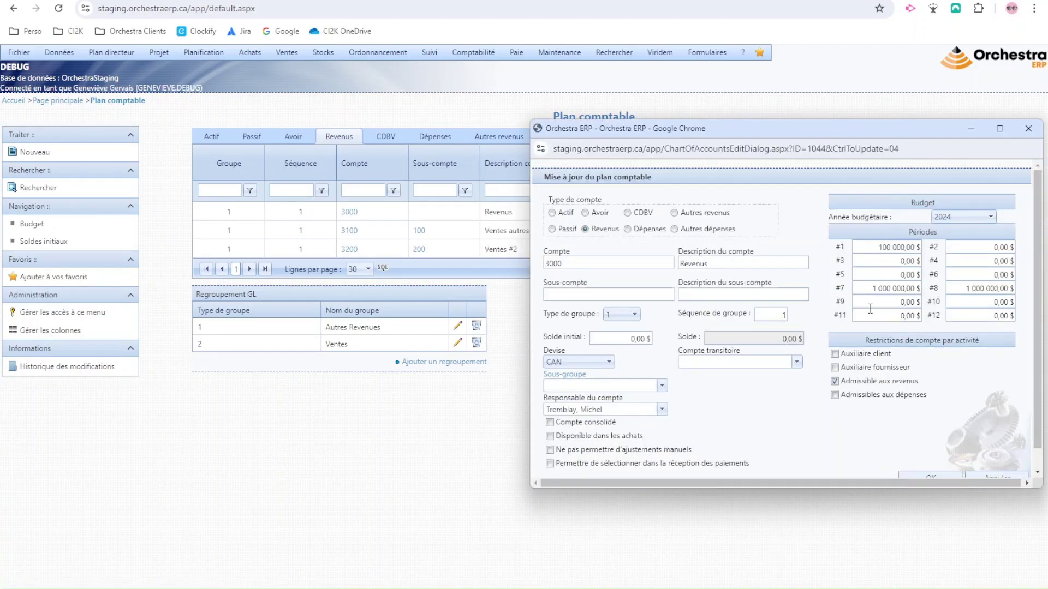
left_click(968, 218)
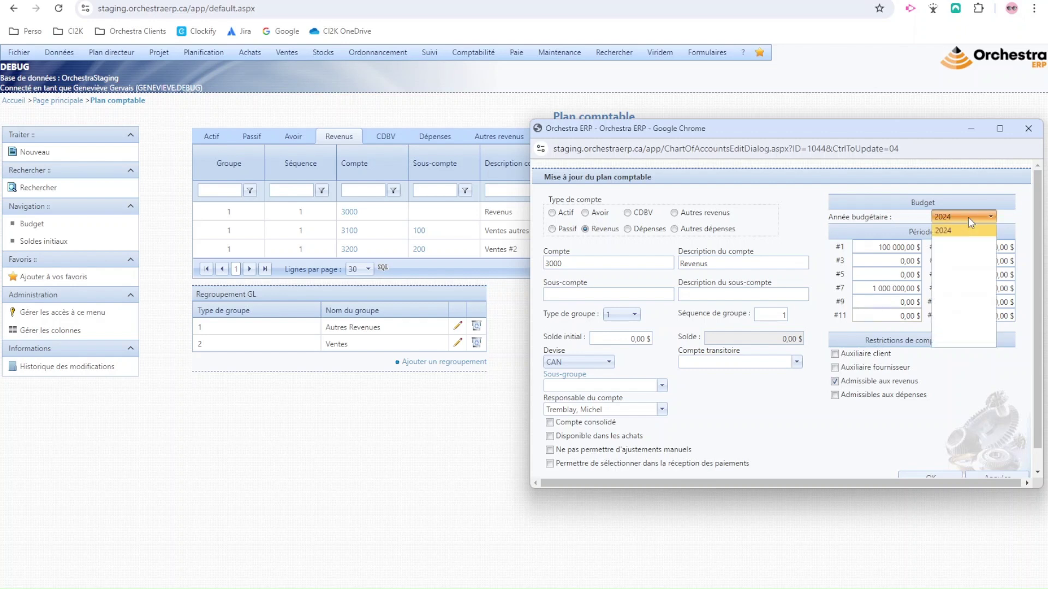
left_click(968, 217)
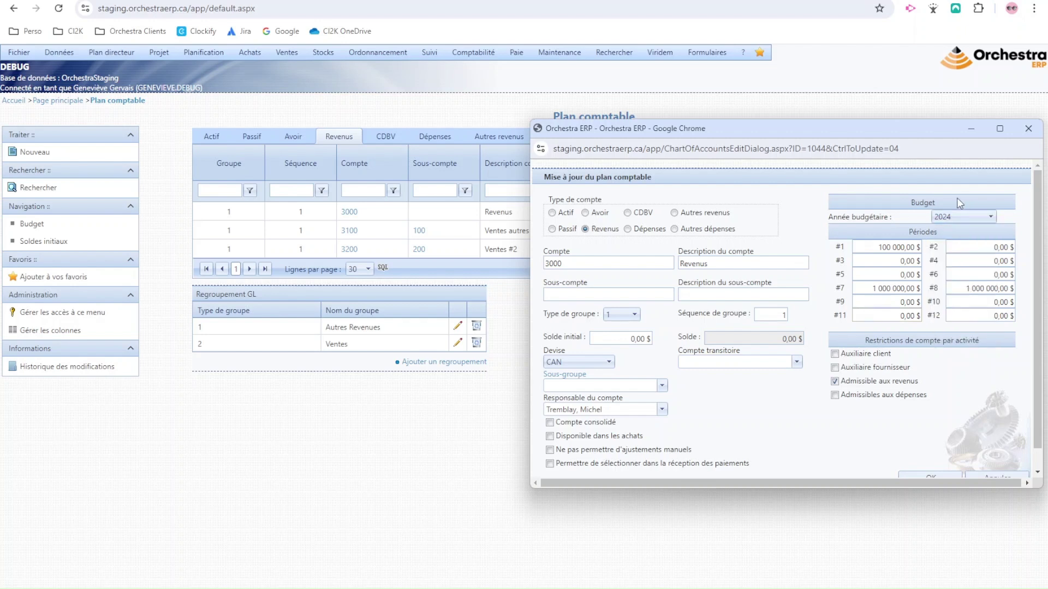
Change account 3000's period 1 budget for 2024 to 1 000 000 $ and save the account
left_click(886, 249)
left_click(887, 247)
type("0")
left_click(949, 468)
left_click(934, 477)
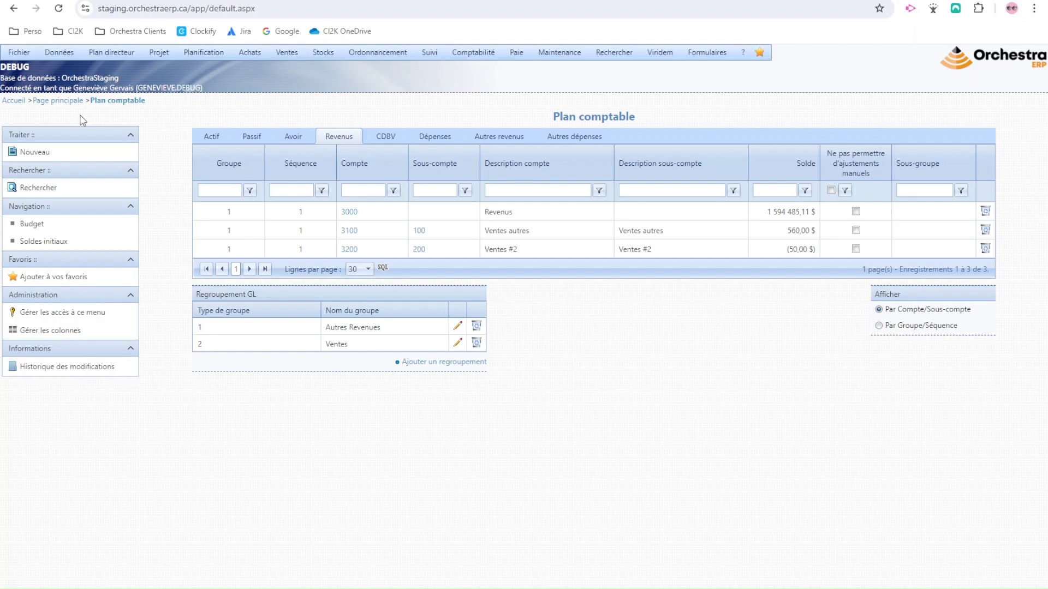
Open the database import and export page and select the type Importation Orchestra - BudgetPeriod
left_click(27, 53)
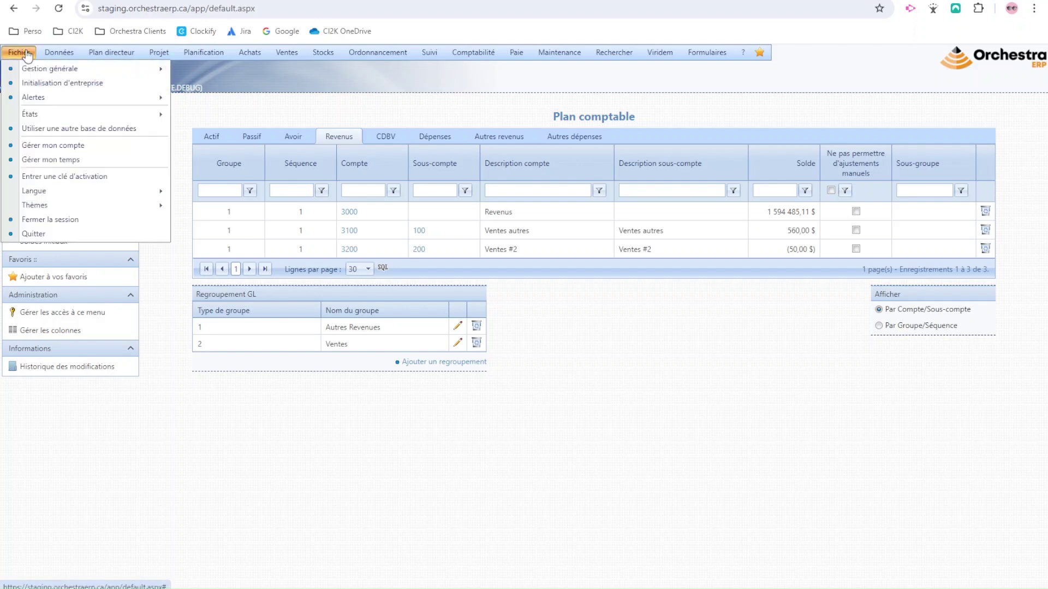
mouse_move(38, 69)
mouse_move(259, 188)
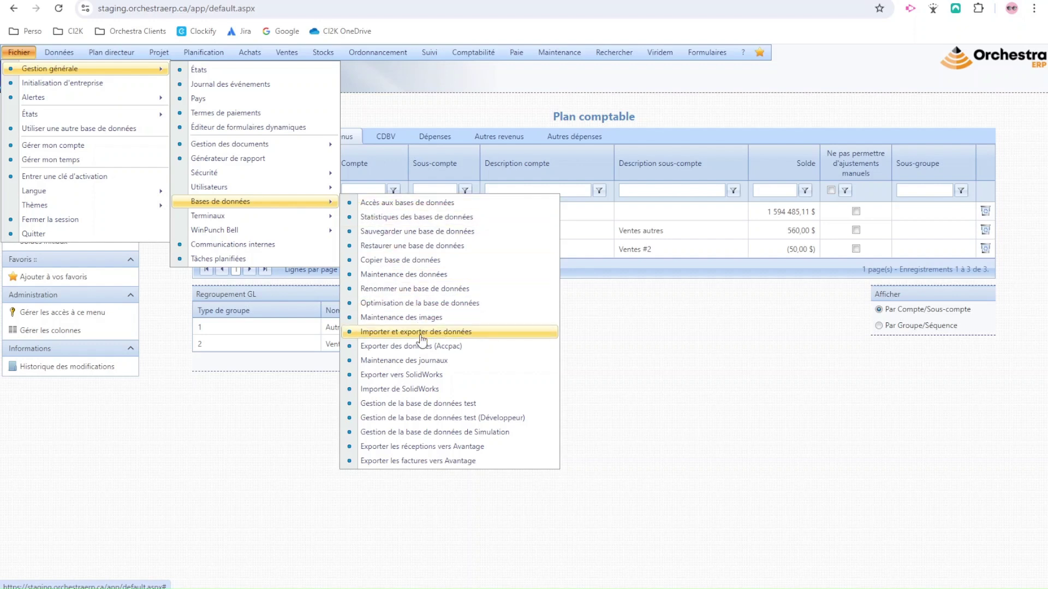
left_click(420, 333)
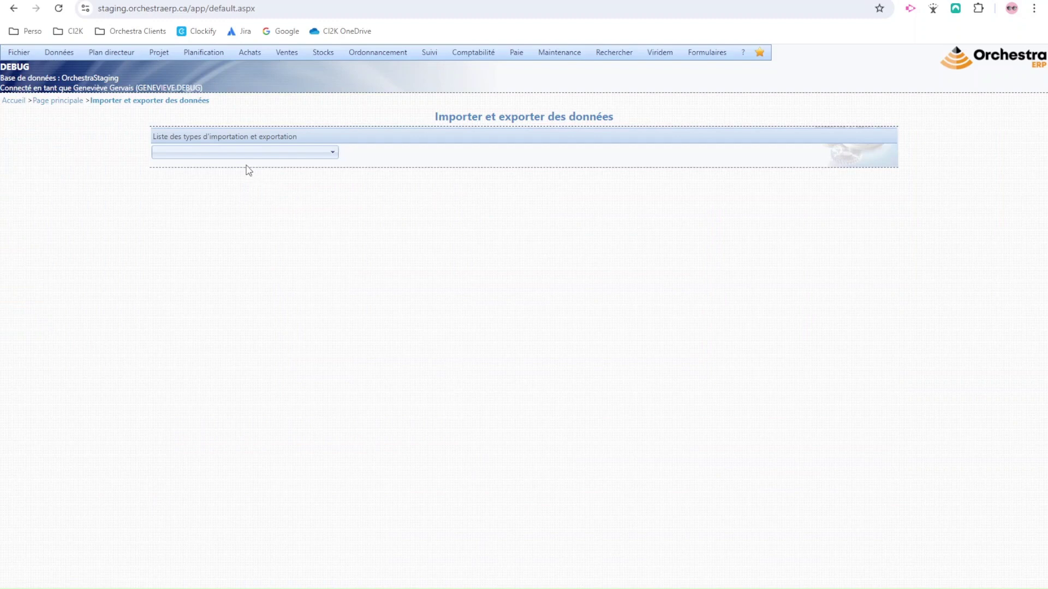
left_click(244, 153)
scroll(276, 258, "down", 2)
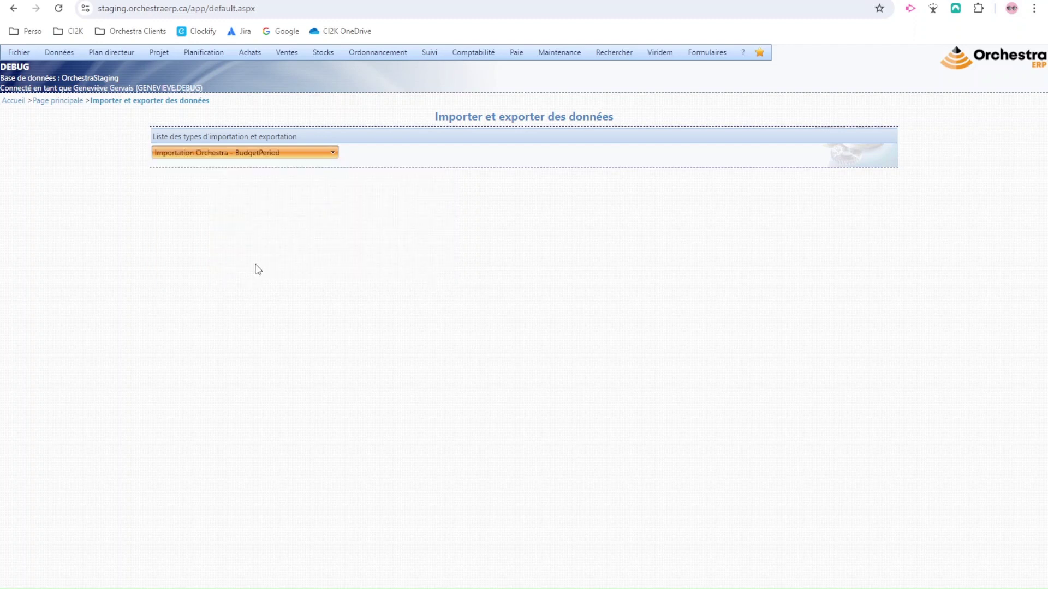
left_click(256, 265)
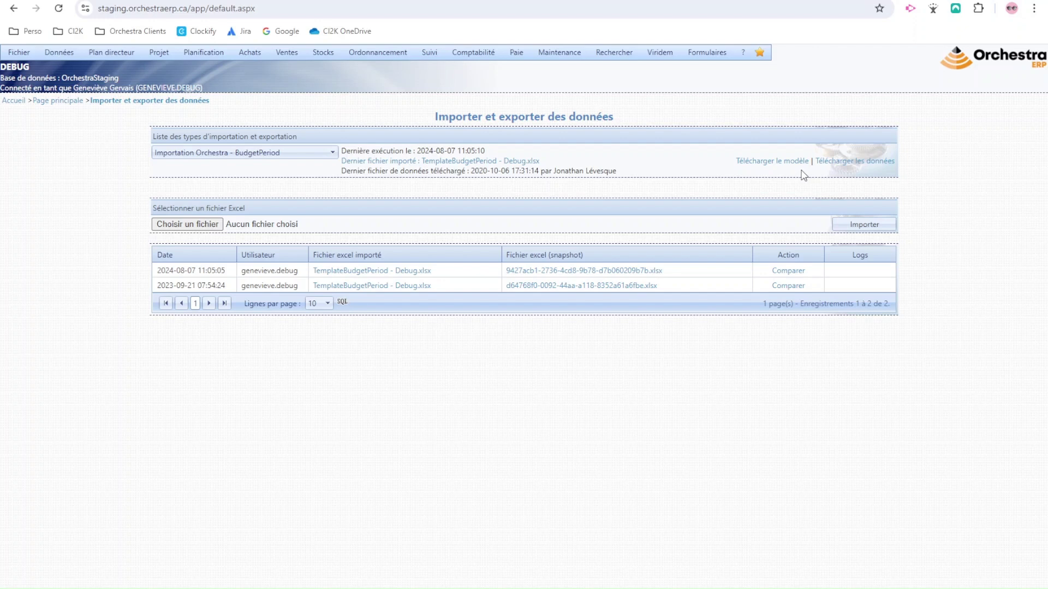
Export the BudgetPeriod data to Excel, download the generated file and open it maximized in Excel
left_click(834, 163)
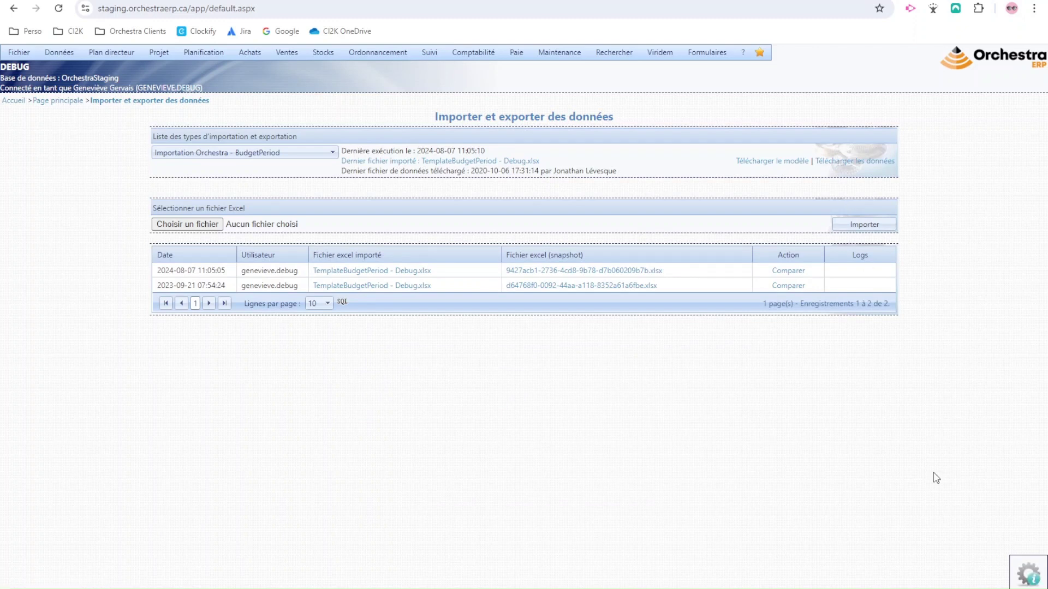
mouse_move(1041, 580)
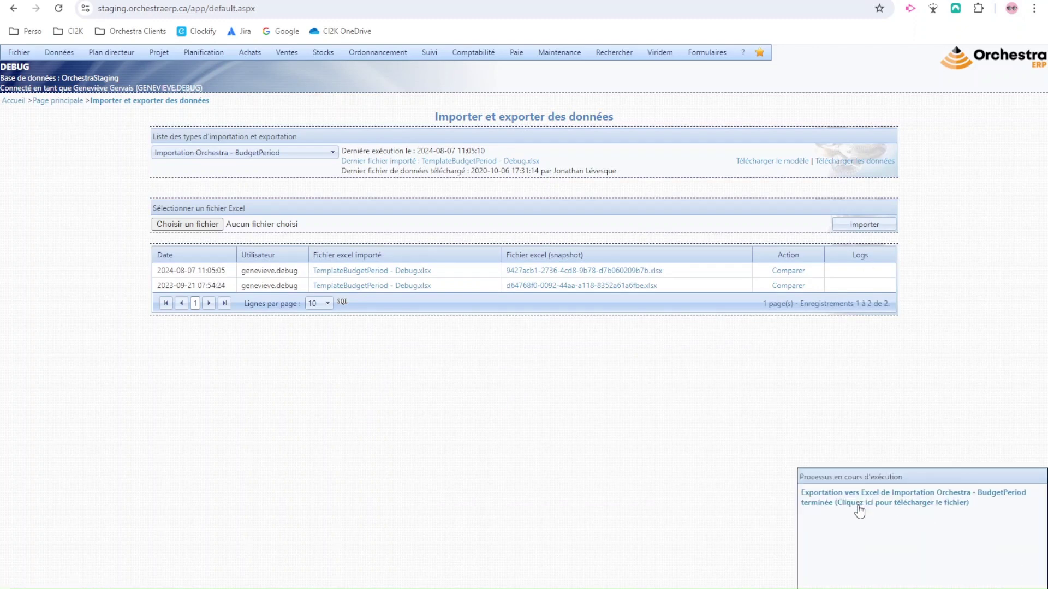
left_click(843, 492)
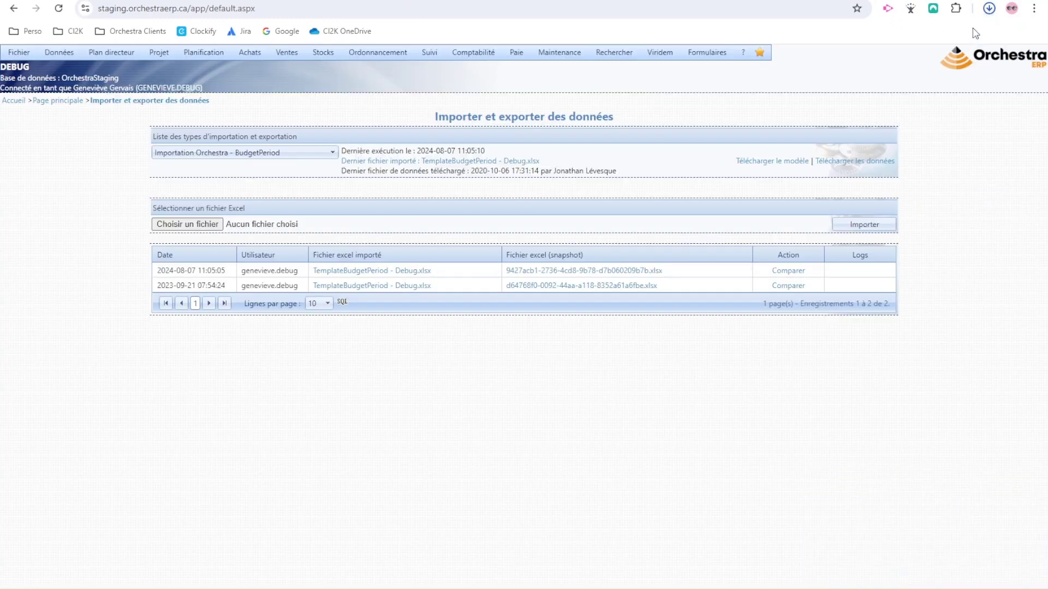
left_click(990, 8)
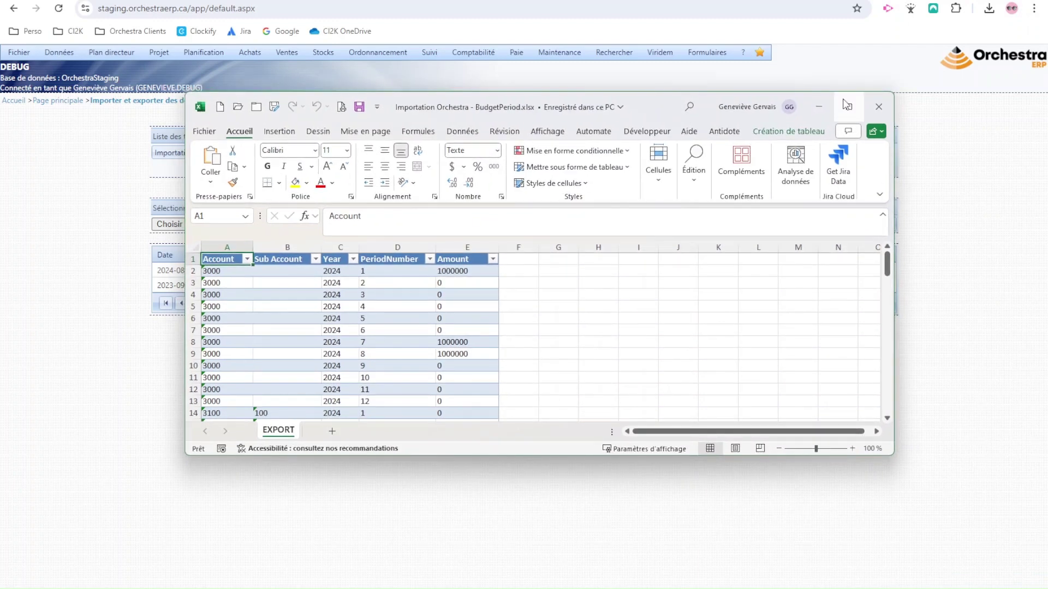
left_click(848, 106)
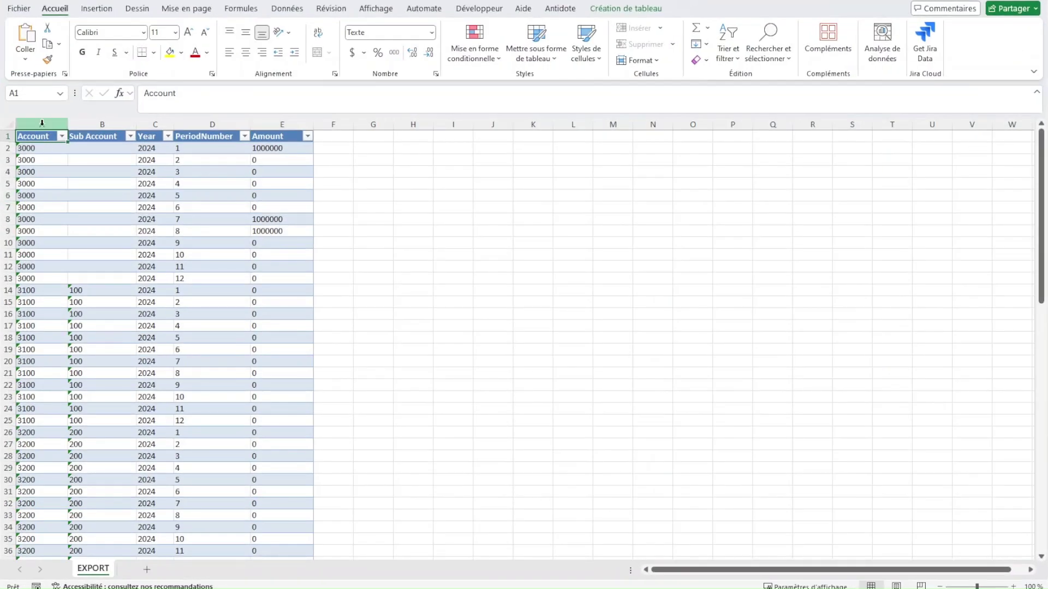
Examine the Account, Sub Account, Year, PeriodNumber and Amount columns, including account 3000's period rows for 2024
left_click(42, 124)
left_click(95, 119)
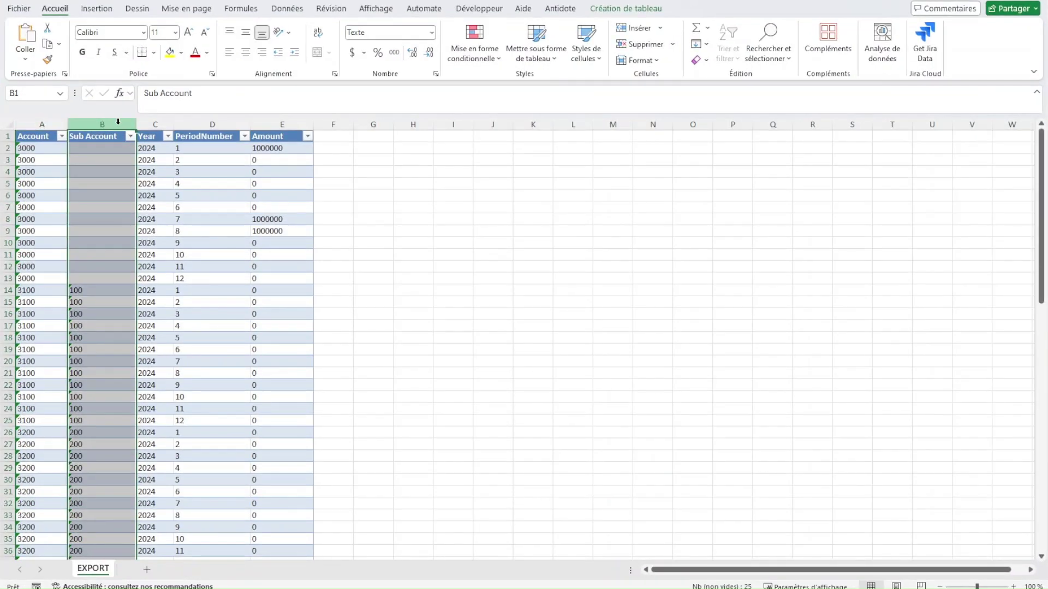
left_click(154, 124)
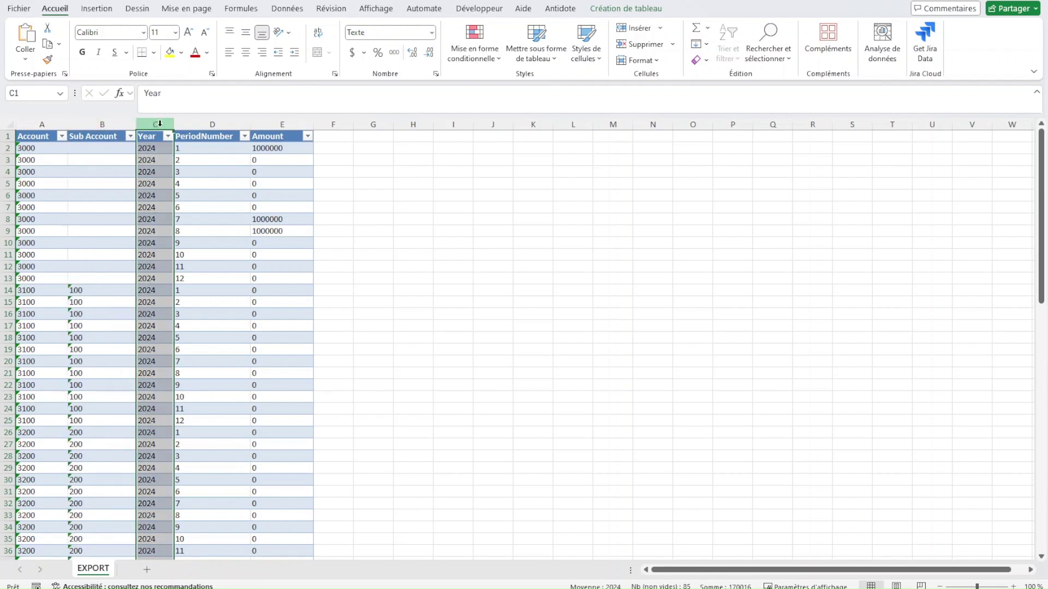
left_click(211, 124)
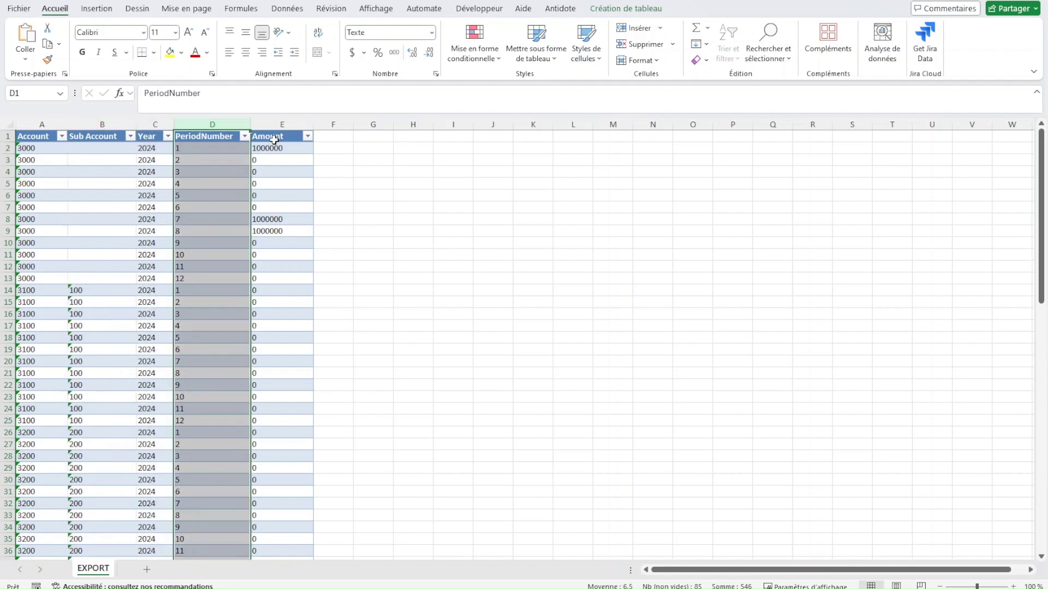
left_click(188, 146)
left_click(157, 148)
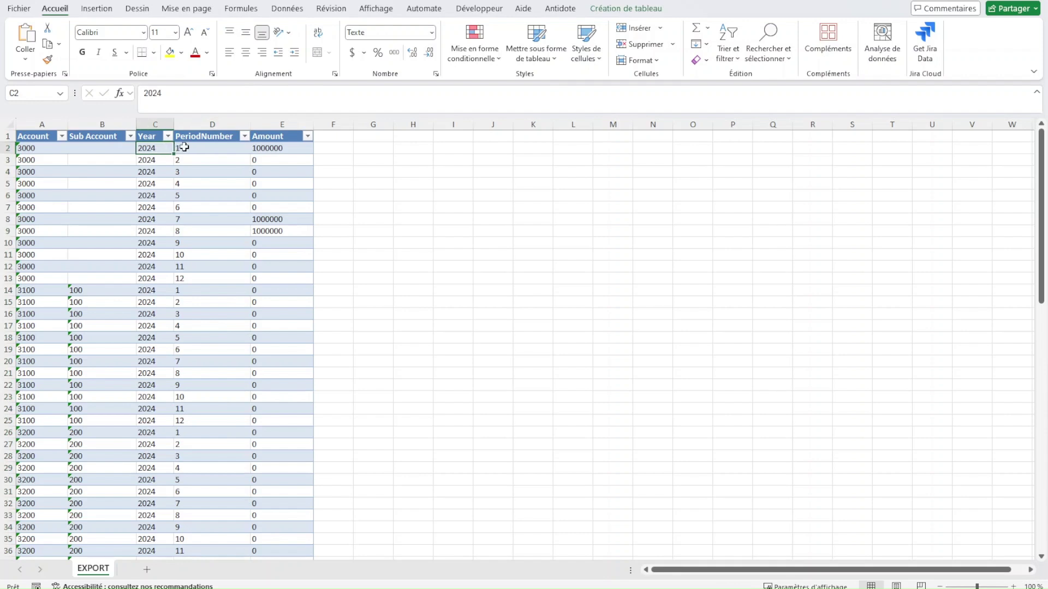
left_click(43, 147)
left_click_drag(194, 159, 197, 278)
left_click_drag(289, 148, 303, 280)
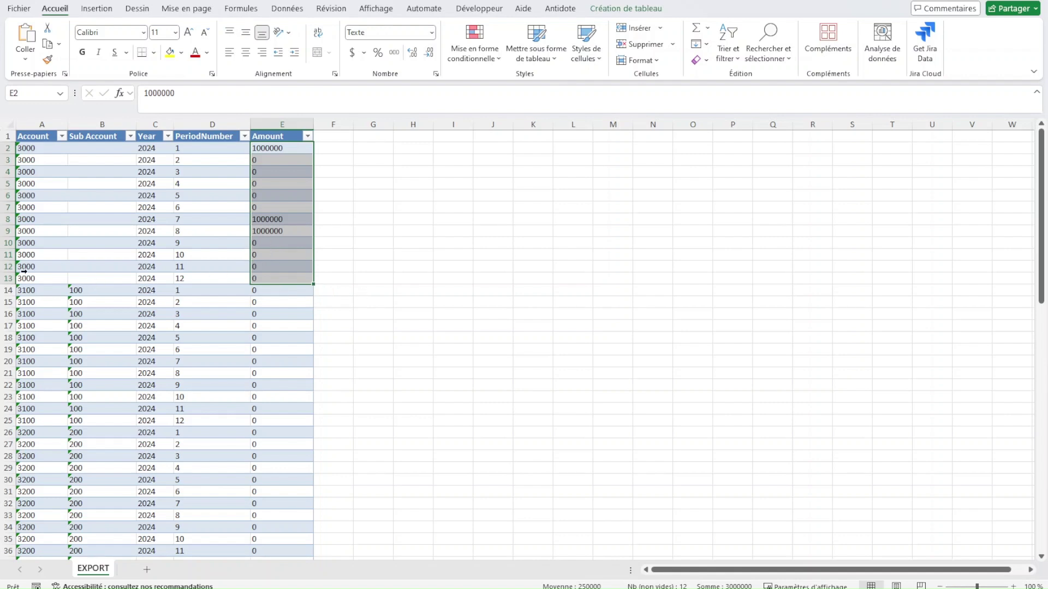
Set account 3000's 2024 amounts for periods 1, 7 and 8 to 0
left_click(270, 148)
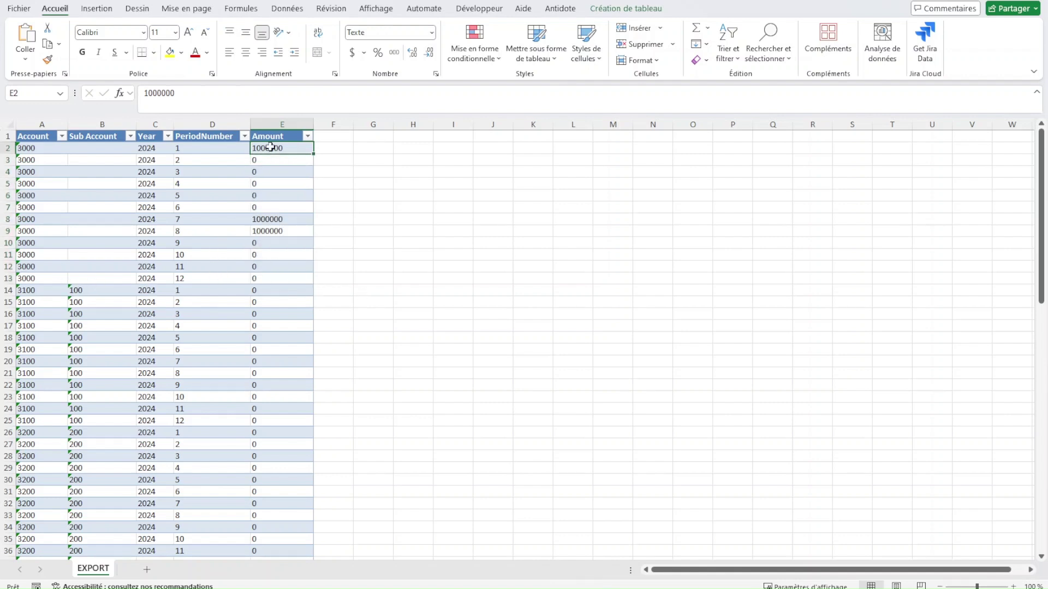
type("0")
key("Return")
left_click(301, 218)
type("0")
key("Return")
type("0")
key("Return")
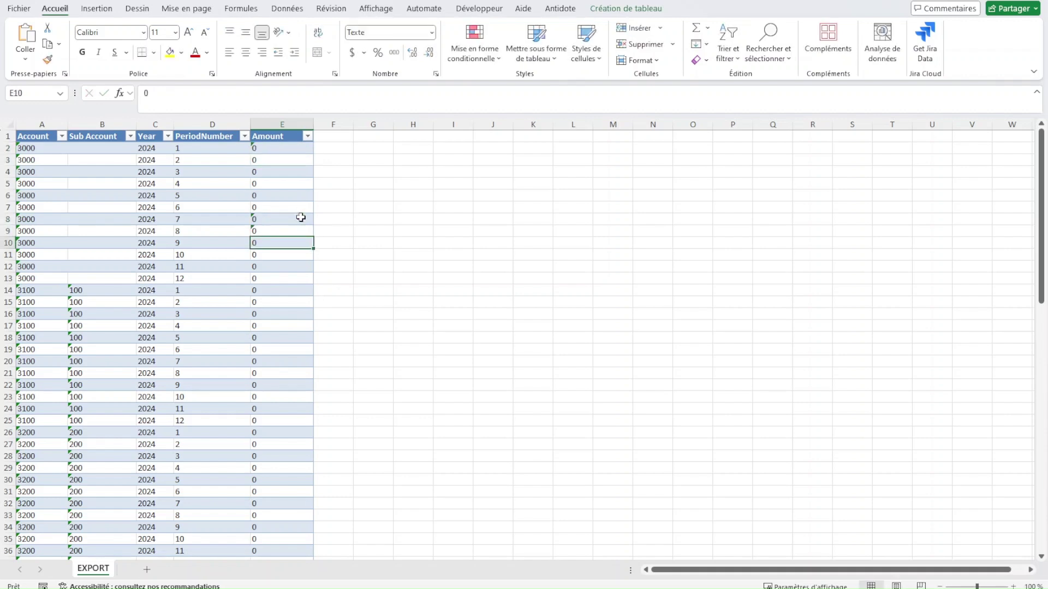
Set account 3000's period 1 amount to 1000000 and copy it to periods 2 through 12
left_click(270, 148)
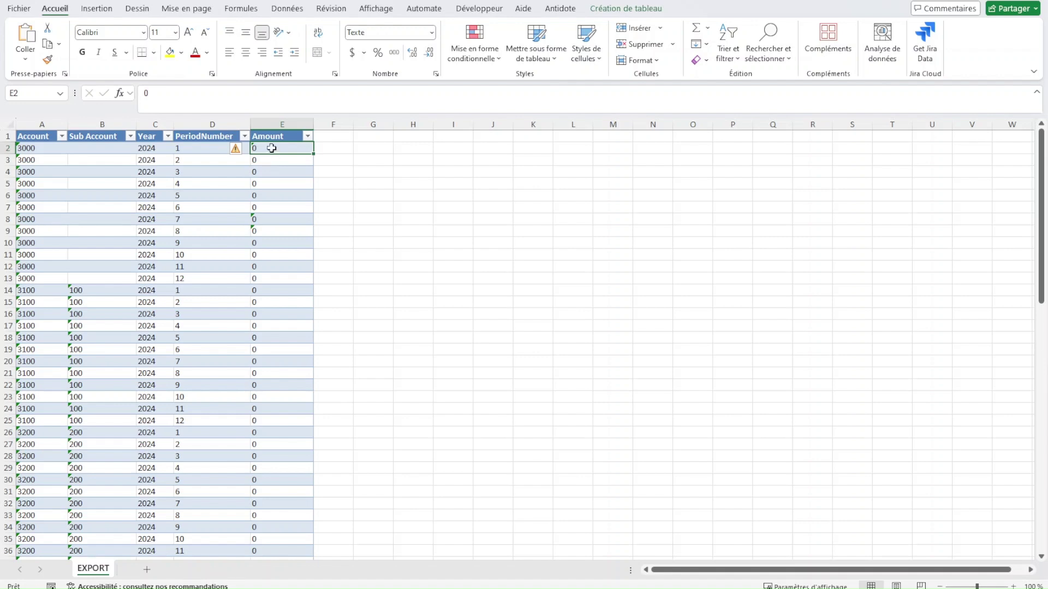
type("10000")
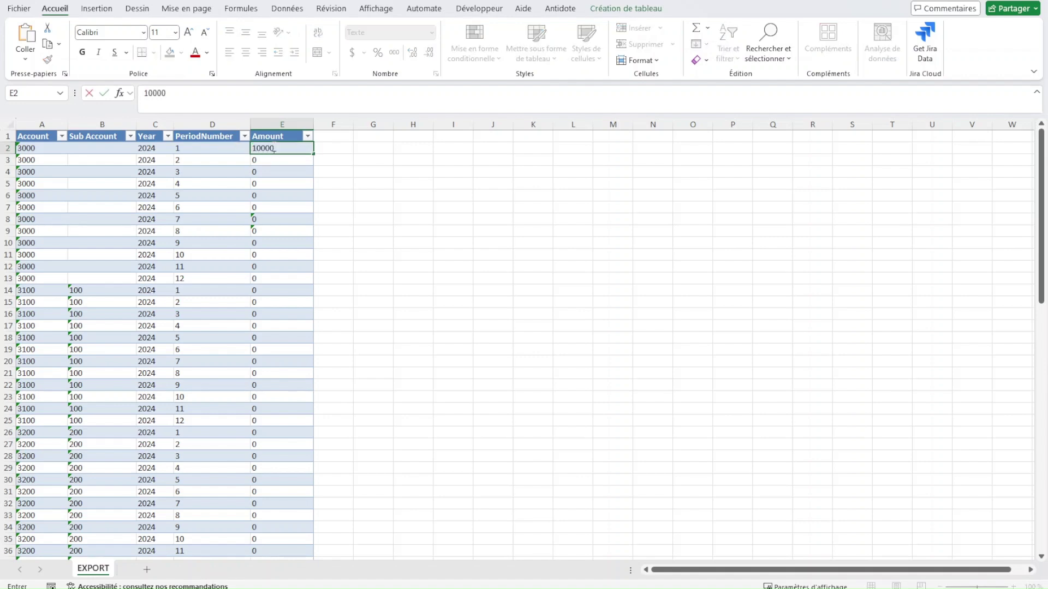
type("00")
key("ctrl+Return")
key("ctrl+c")
left_click_drag(273, 165, 278, 278)
key("ctrl+v")
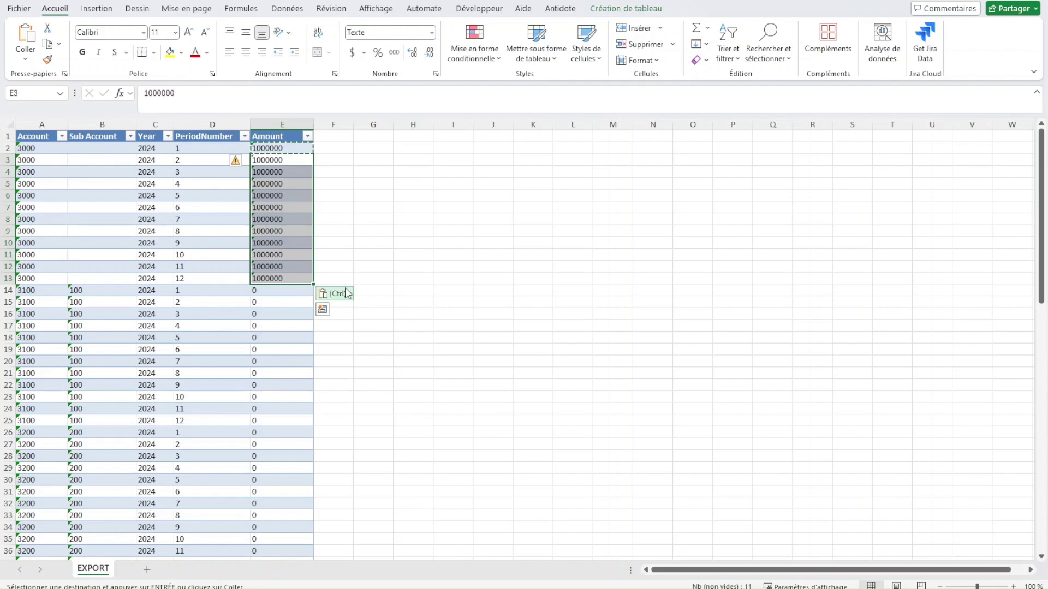
left_click(346, 240)
key("Escape")
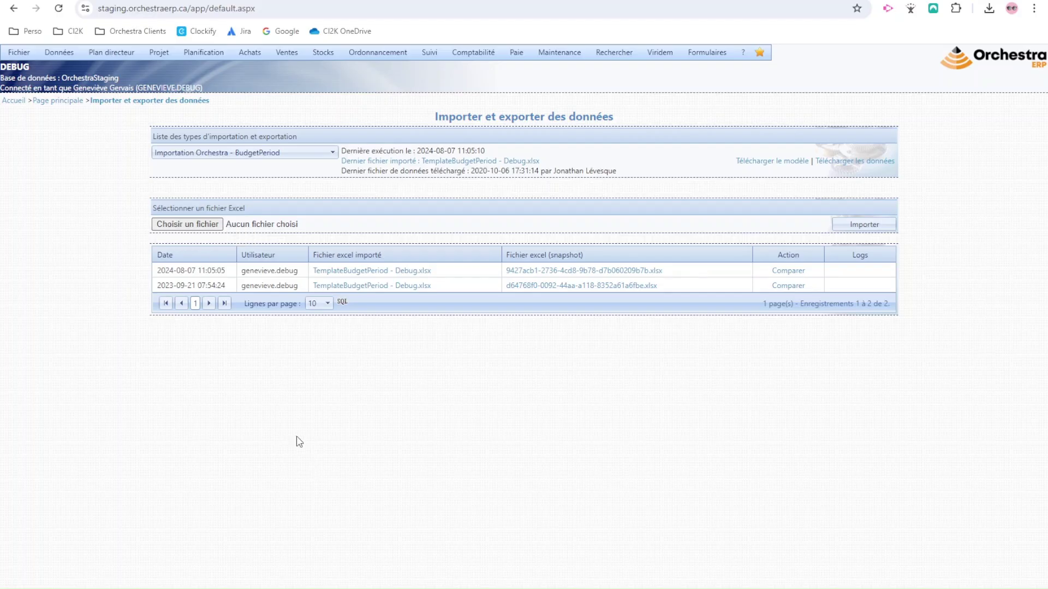
Import the file Importation Orchestra - BudgetPeriod.xlsx into Orchestra ERP and open the accounting Budget page
left_click(183, 225)
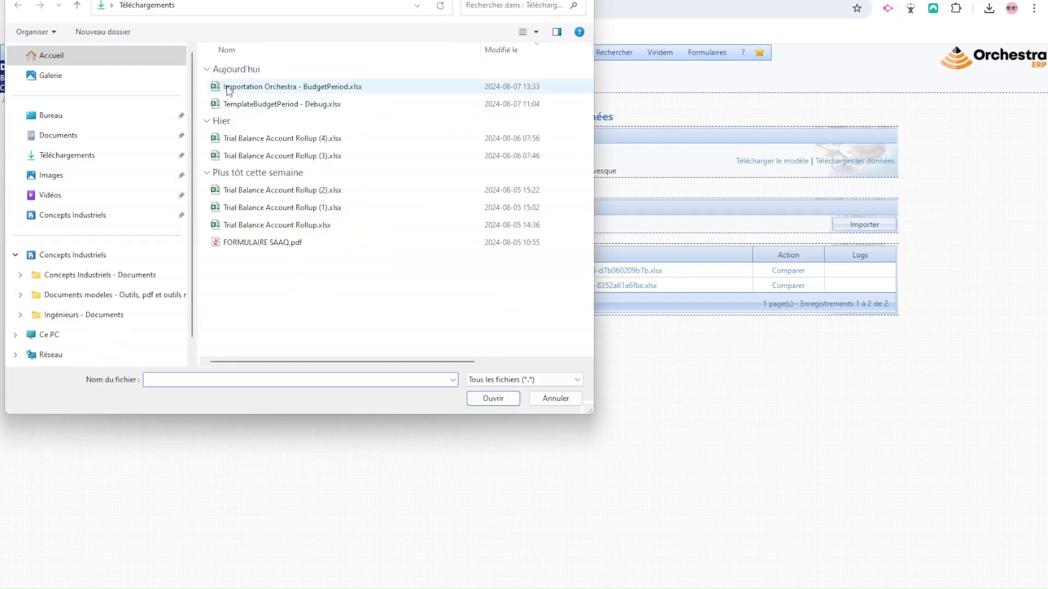
left_click(228, 88)
left_click(489, 401)
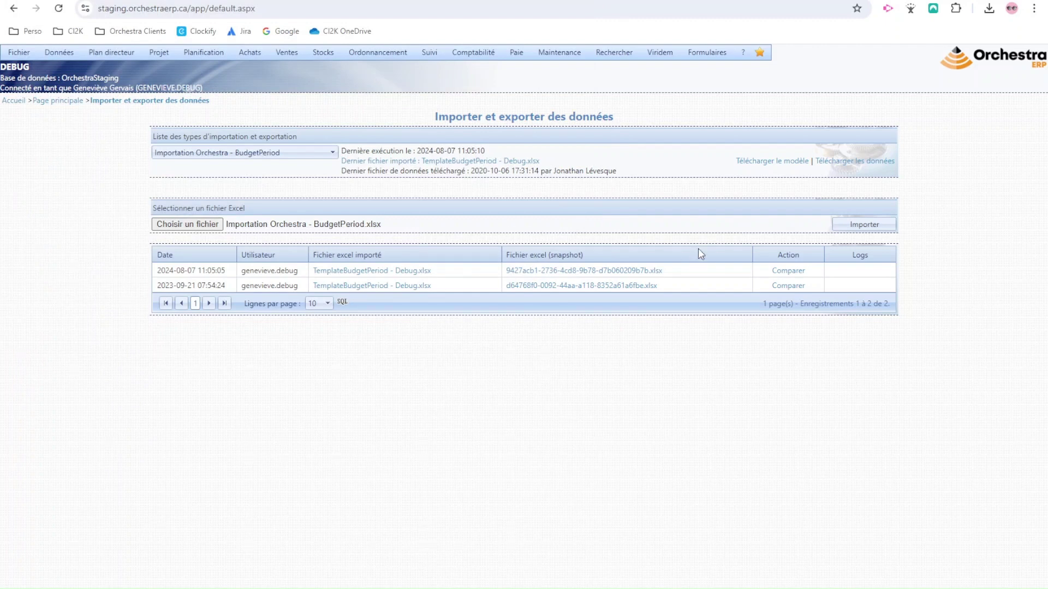
left_click(872, 223)
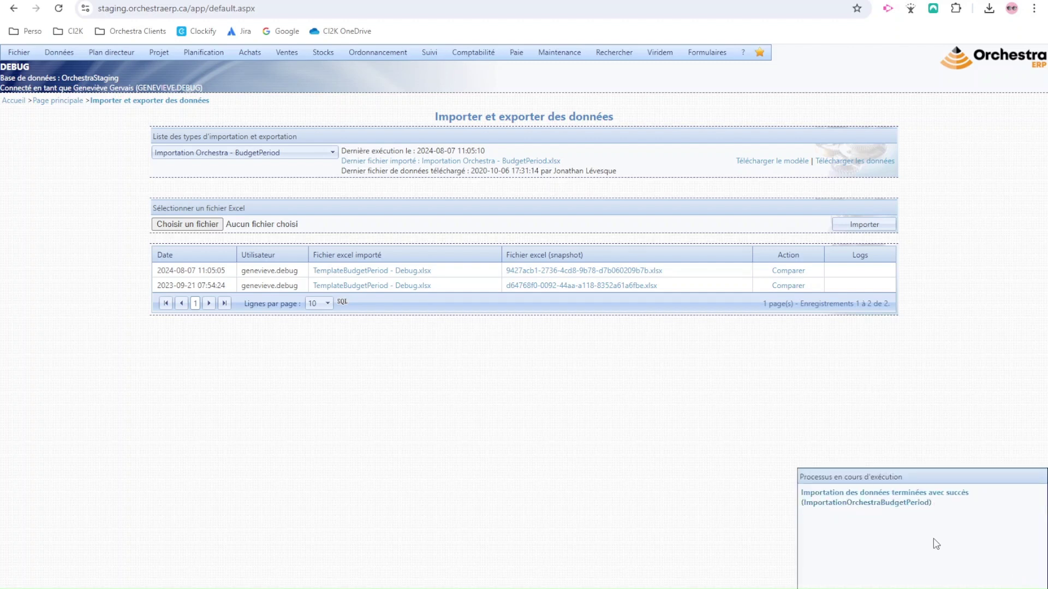
left_click(475, 53)
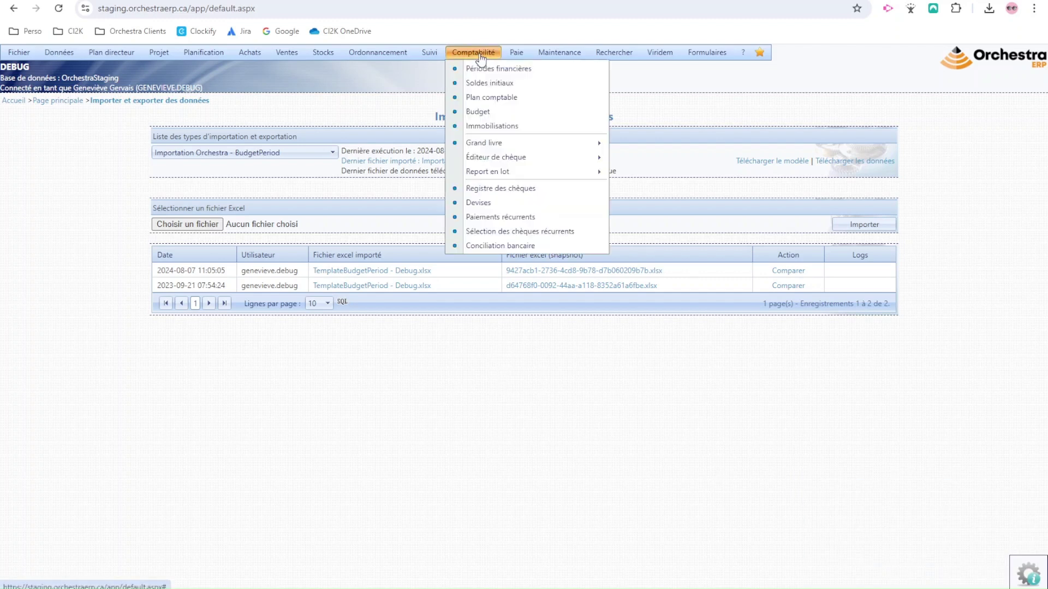
left_click(478, 113)
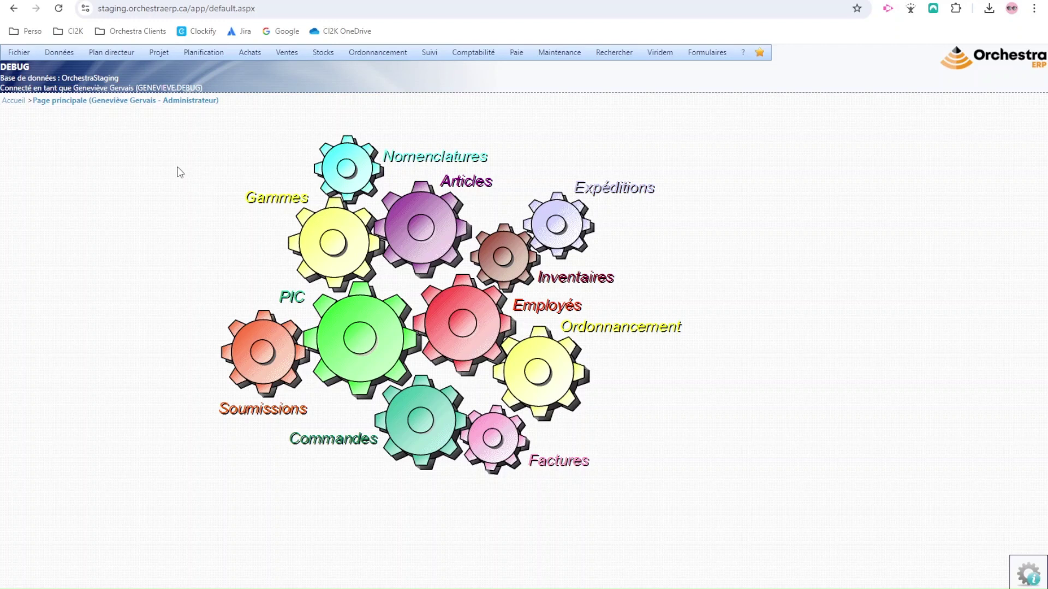
Open the accounting reports in the report manager and select Dépenses vs budget par responsable de compte
left_click(21, 55)
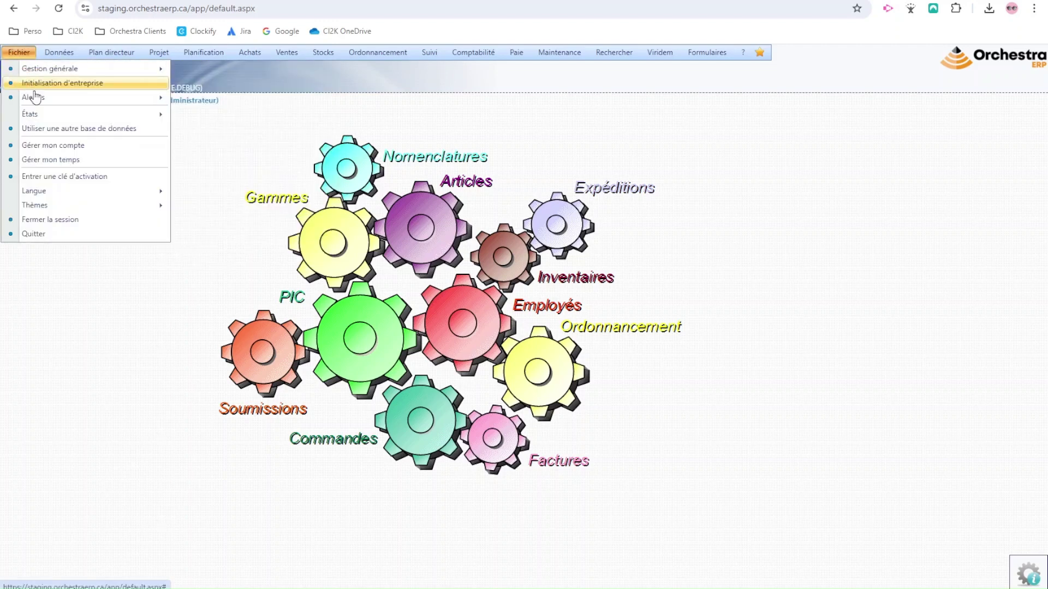
mouse_move(49, 117)
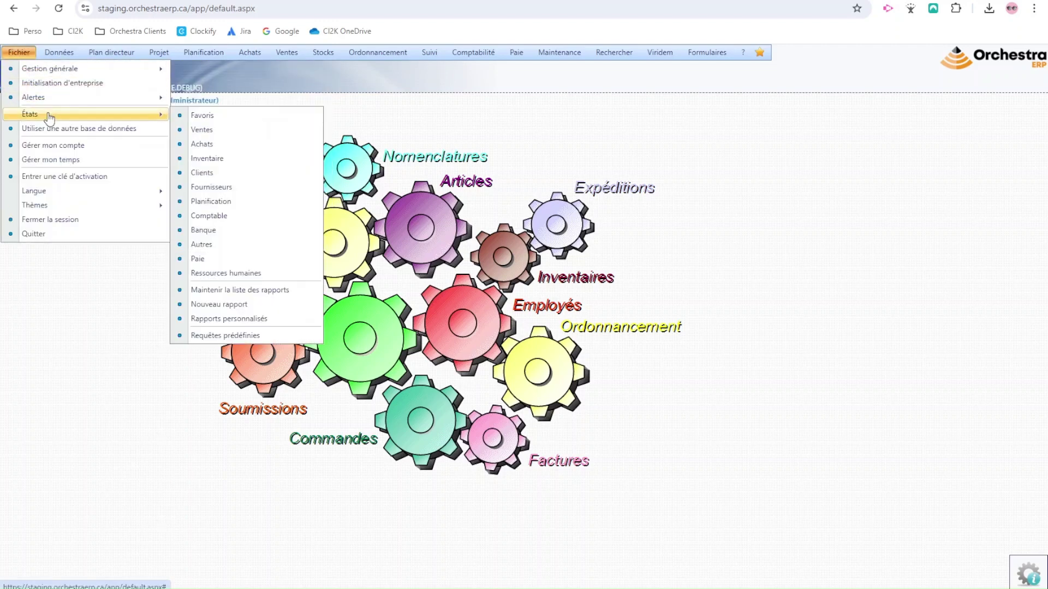
left_click(209, 217)
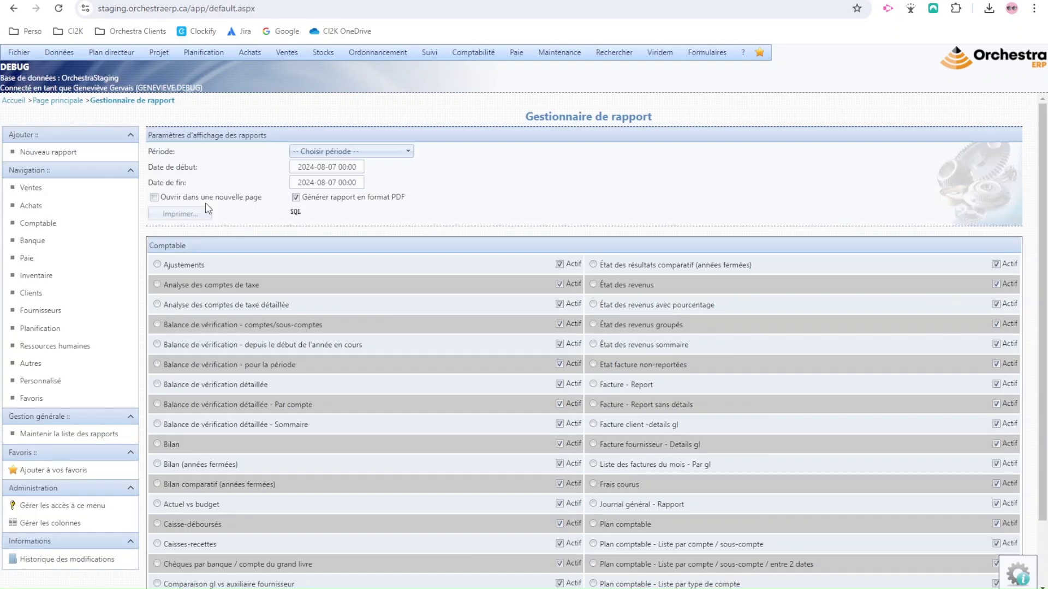
scroll(324, 373, "down", 3)
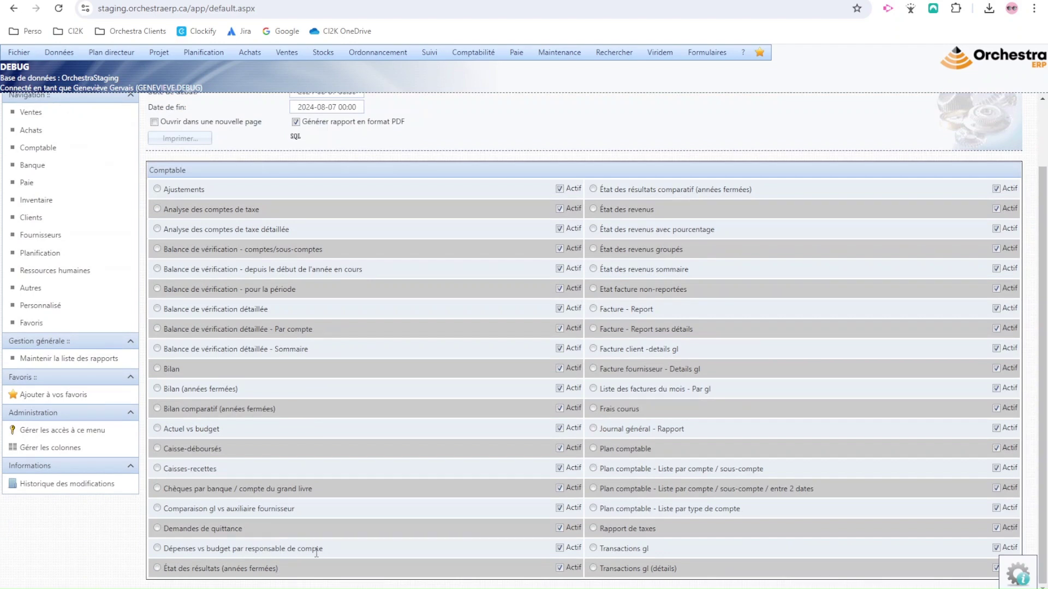
left_click(157, 548)
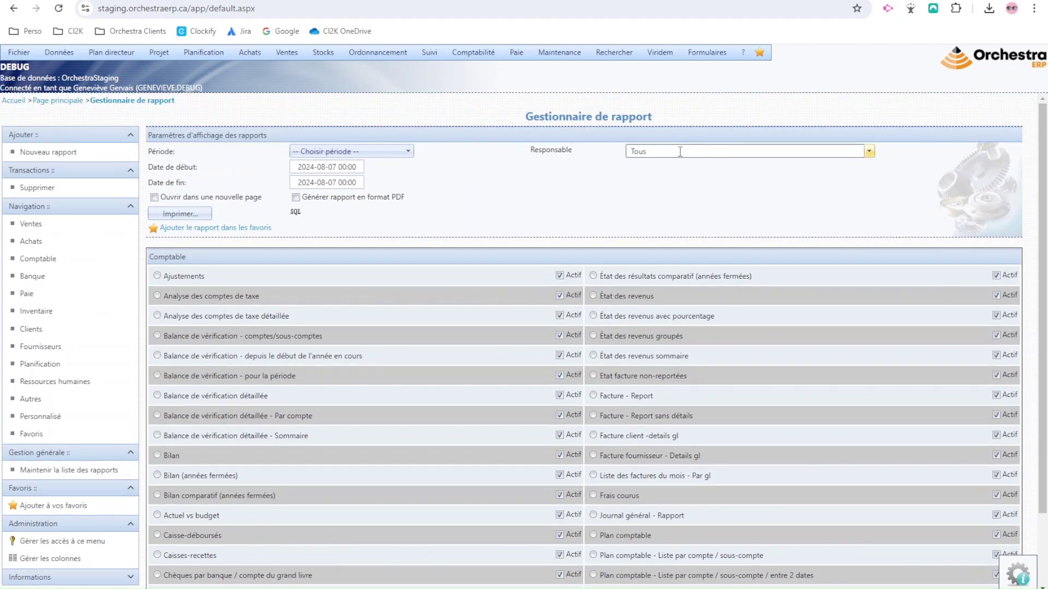
Generate the report for responsible Tous and period Ce mois comptable
left_click(680, 152)
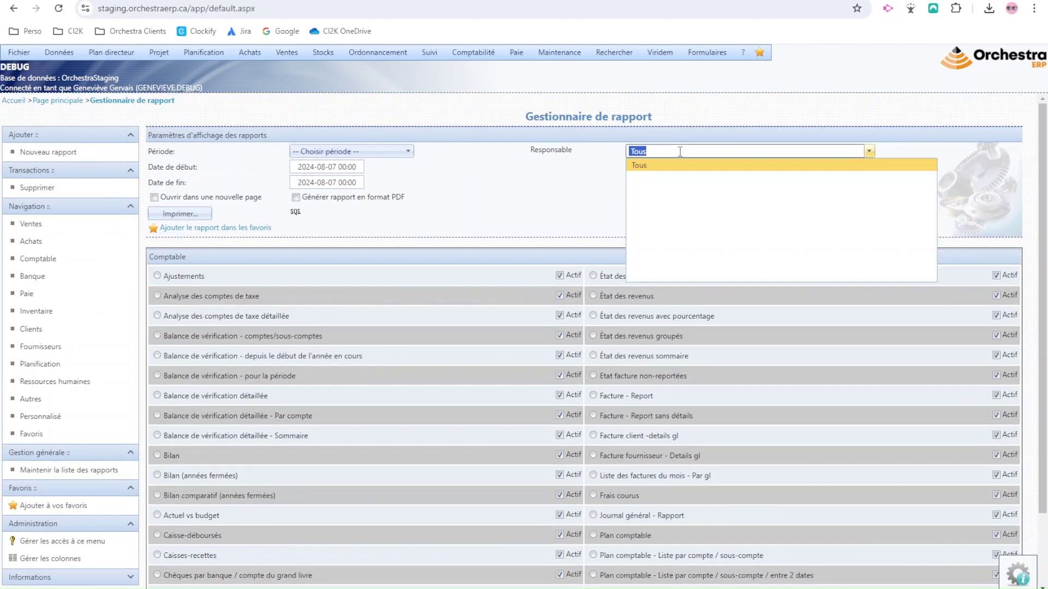
key("BackSpace")
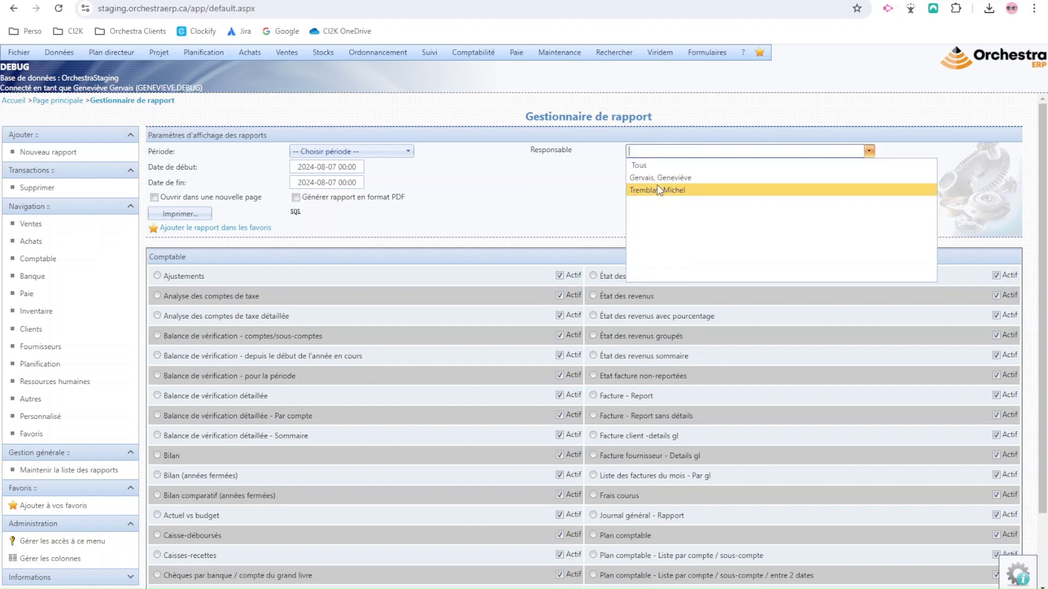
left_click(638, 165)
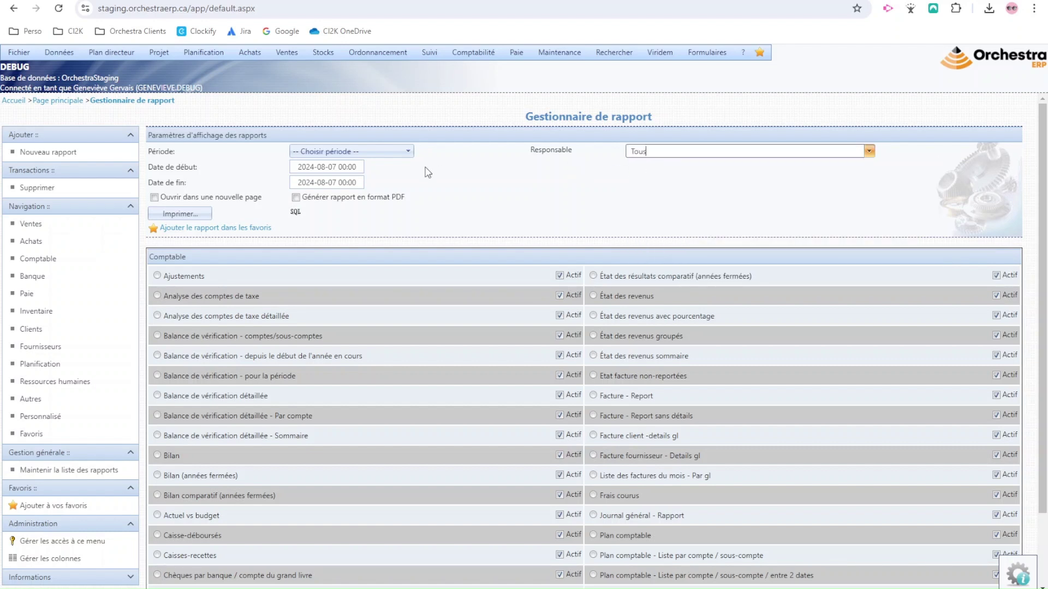
left_click(340, 153)
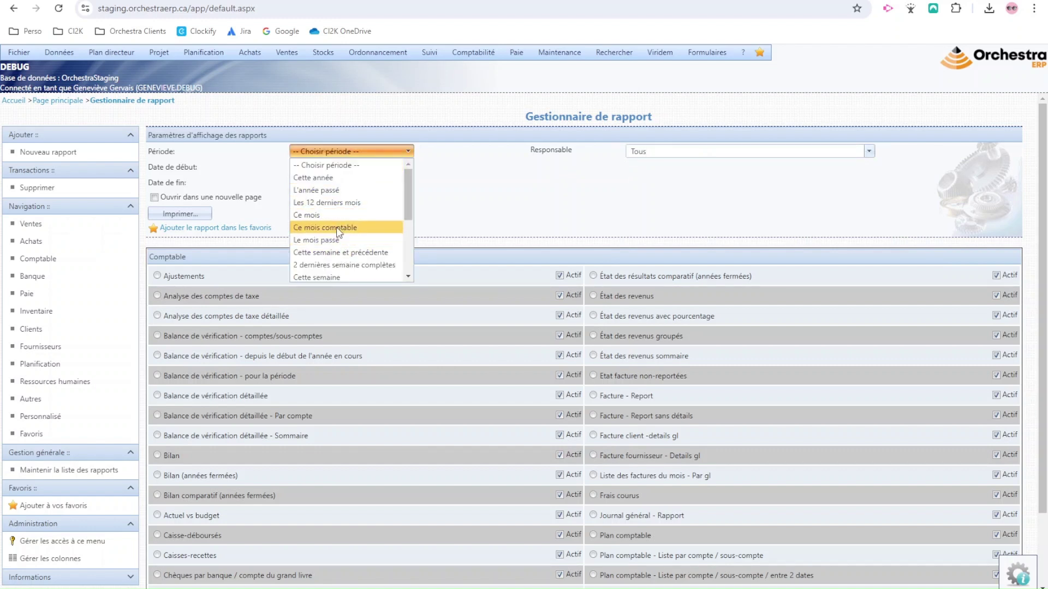
left_click(331, 227)
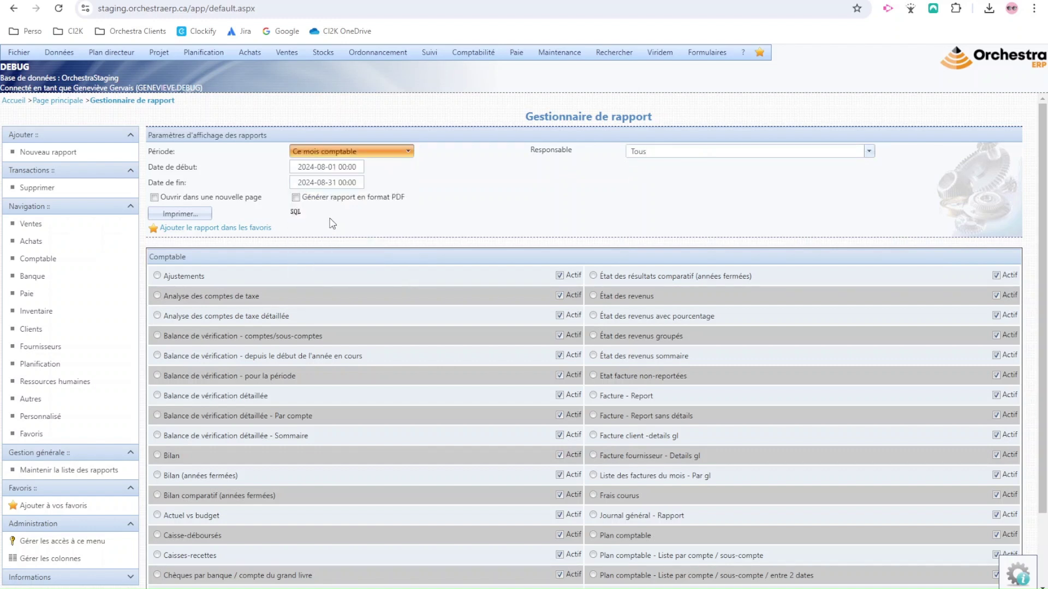
left_click(178, 214)
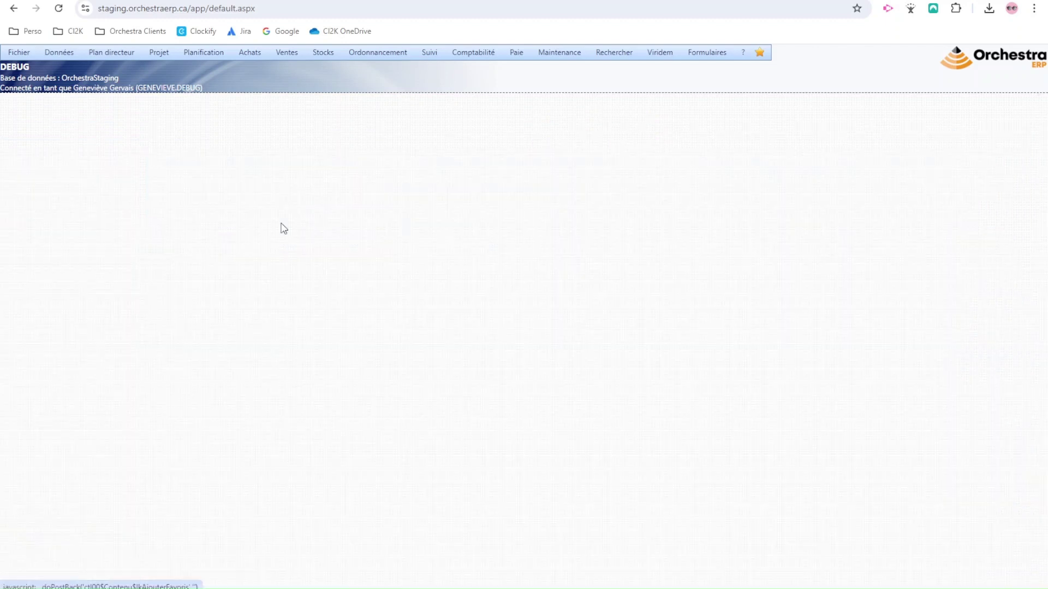